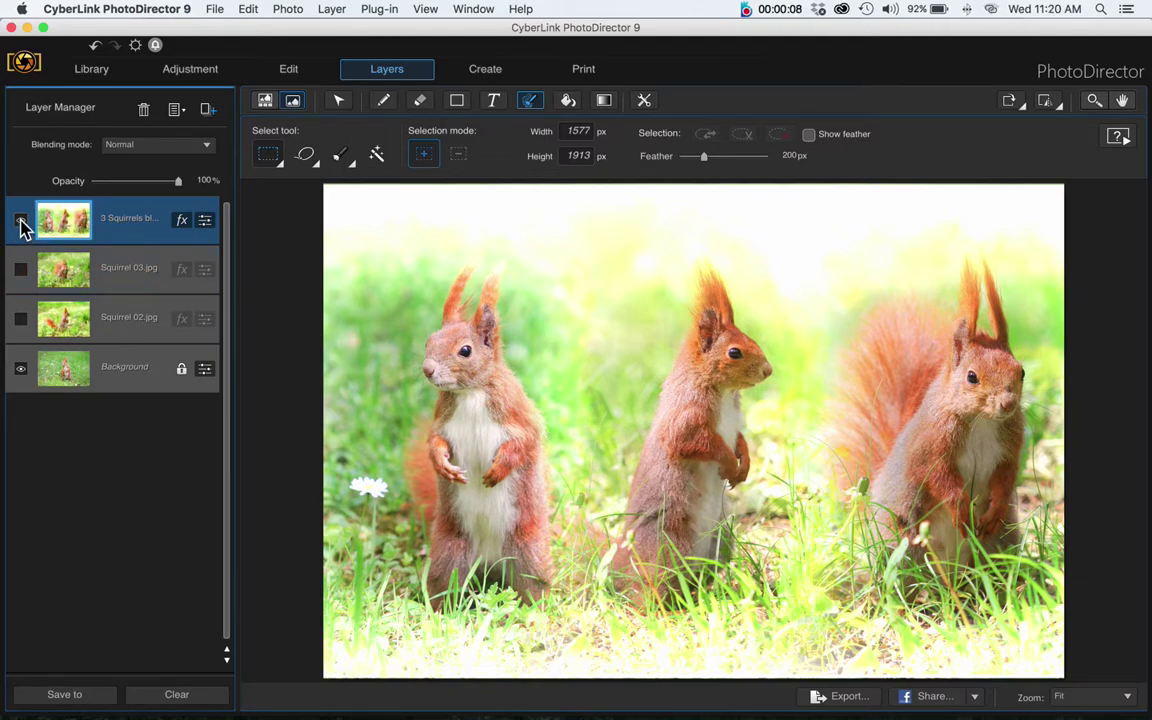
Step: Toggle visibility of the blended three-squirrel, Squirrel 02 and Squirrel 03 layers to compare them
{"action": "left_click", "coordinate": [21, 318], "text": "shift"}
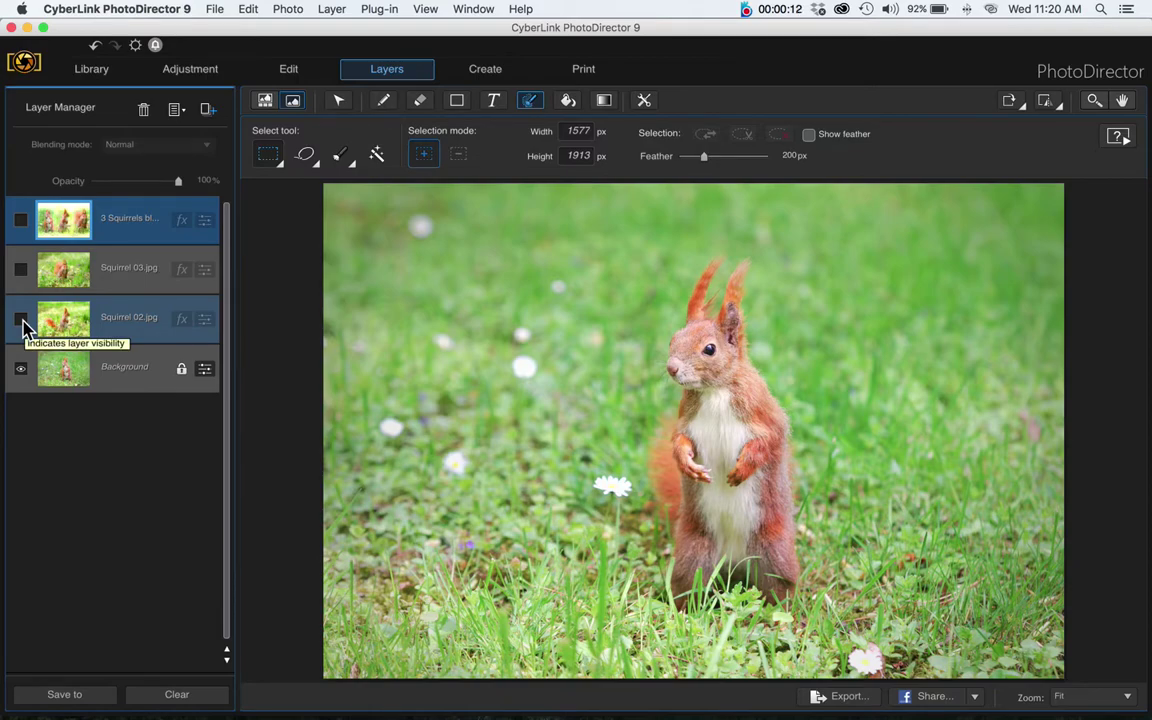
{"action": "left_click", "coordinate": [21, 320]}
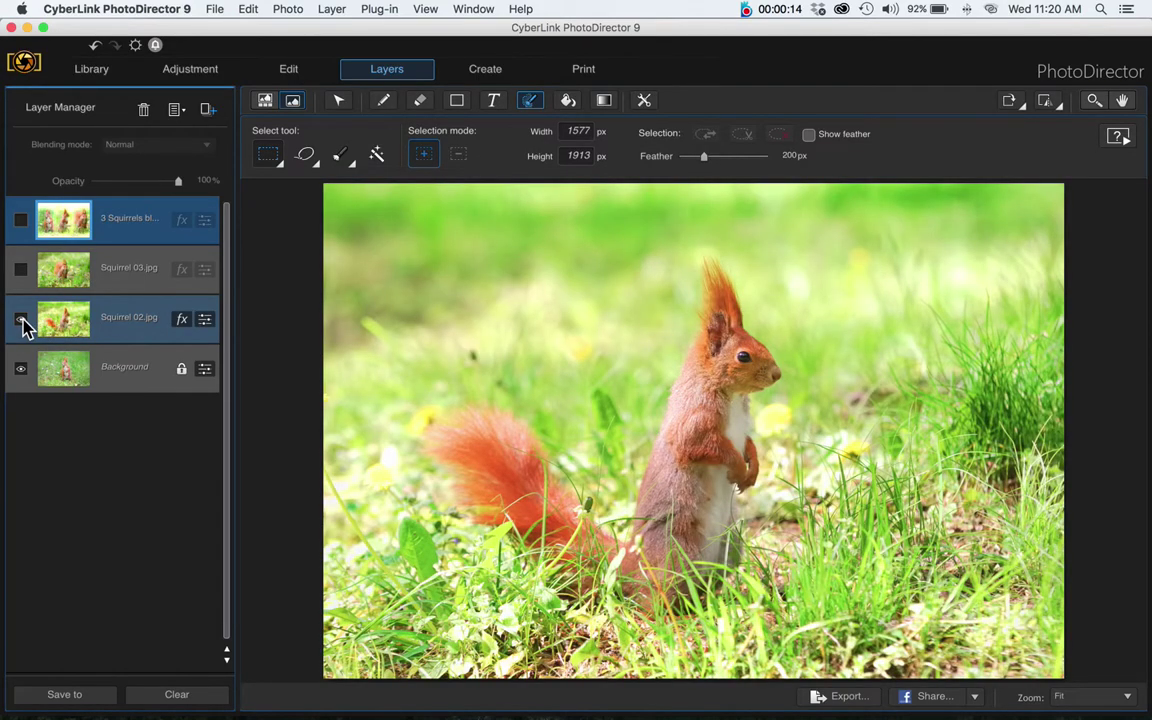
{"action": "left_click", "coordinate": [22, 270]}
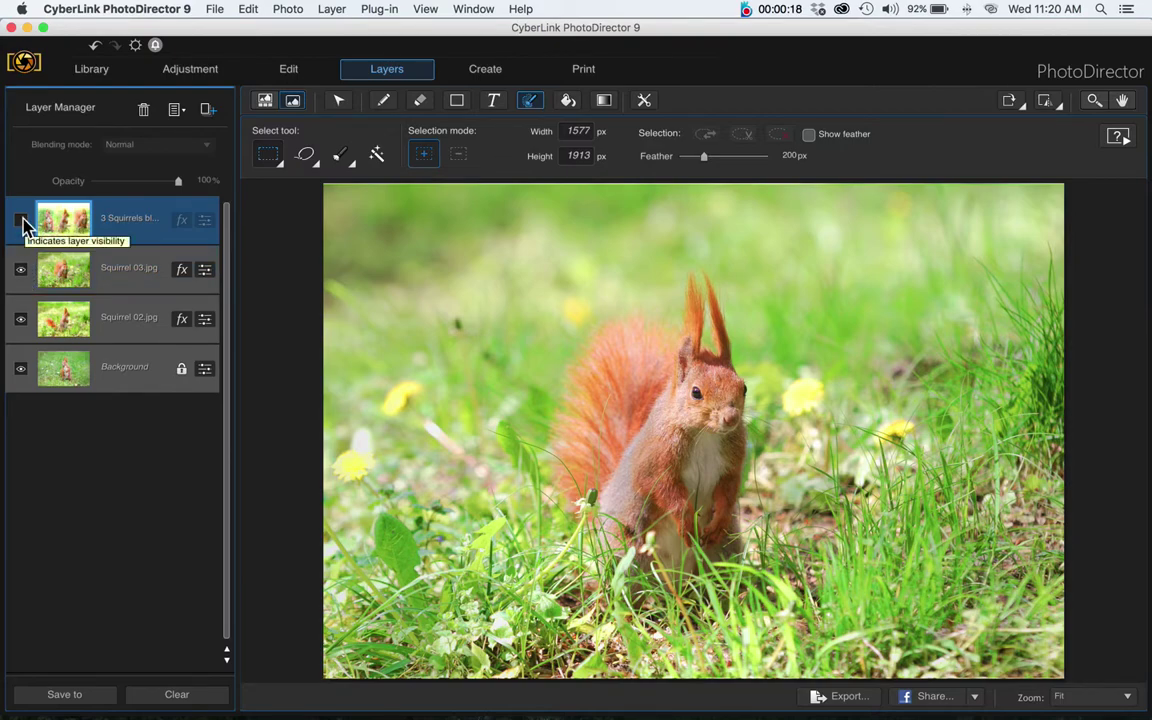
{"action": "left_click", "coordinate": [22, 223]}
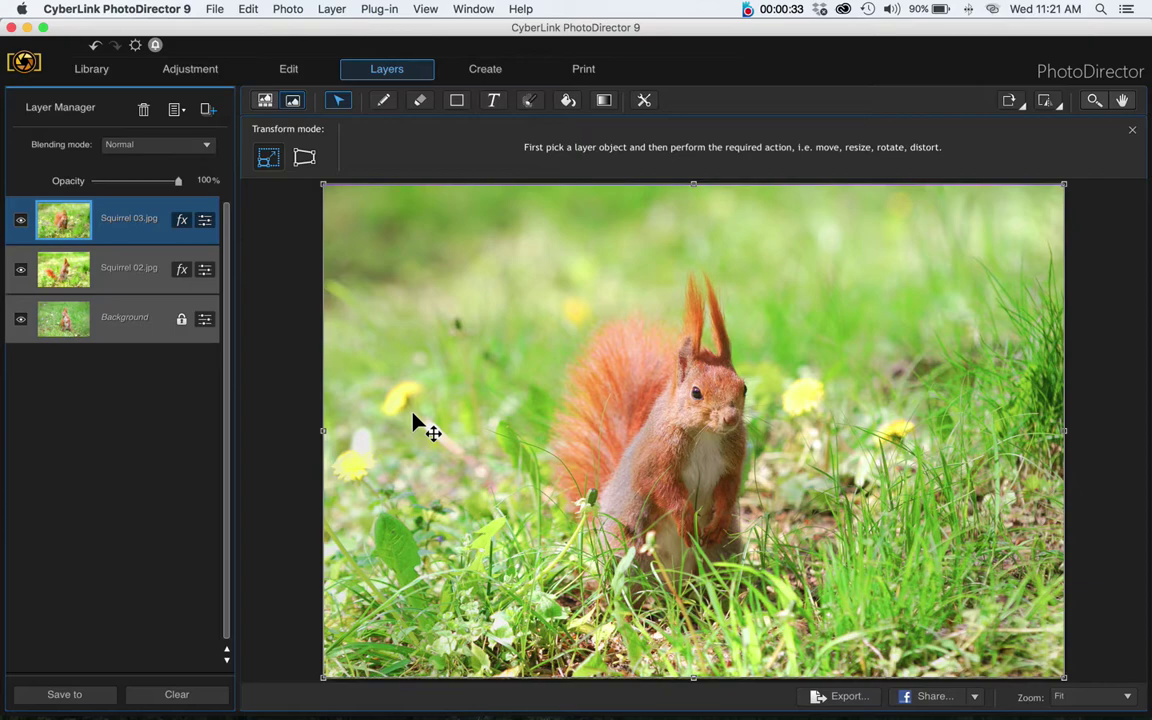
Step: Duplicate the Background layer into a Background copy
{"action": "left_click", "coordinate": [135, 318], "text": "shift"}
{"action": "right_click", "coordinate": [138, 324]}
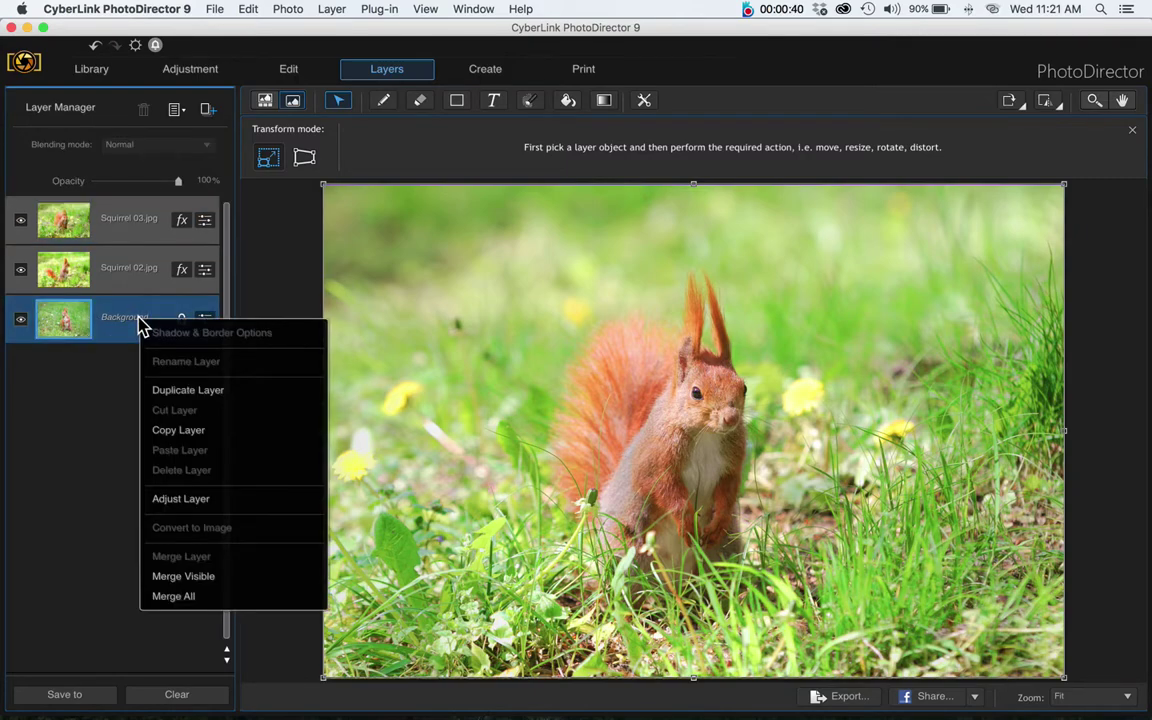
{"action": "left_click", "coordinate": [156, 390]}
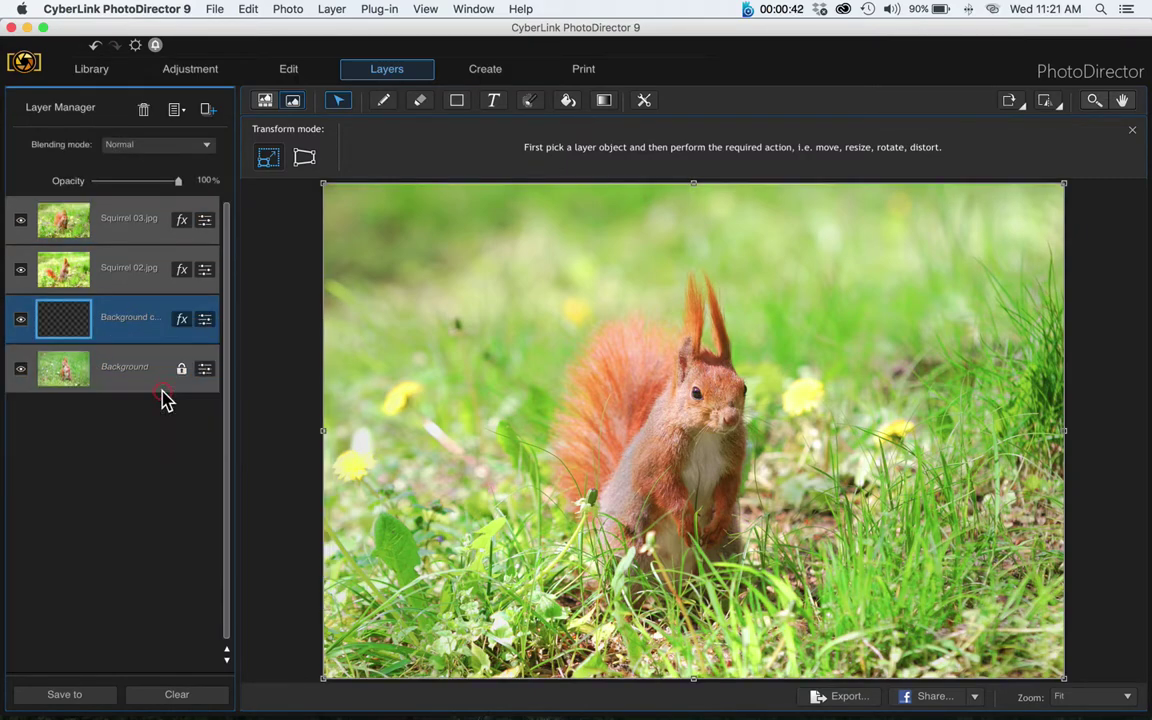
Step: Hide the original Background layer and select it
{"action": "left_click", "coordinate": [30, 375], "text": "shift"}
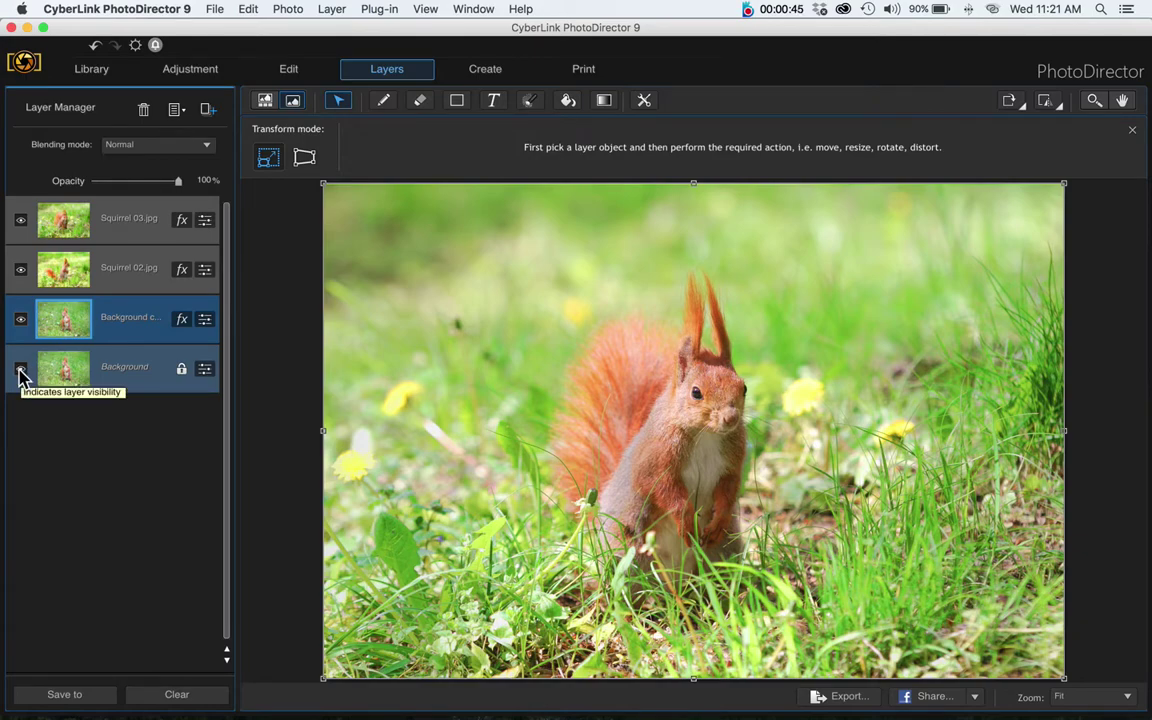
{"action": "left_click", "coordinate": [20, 370]}
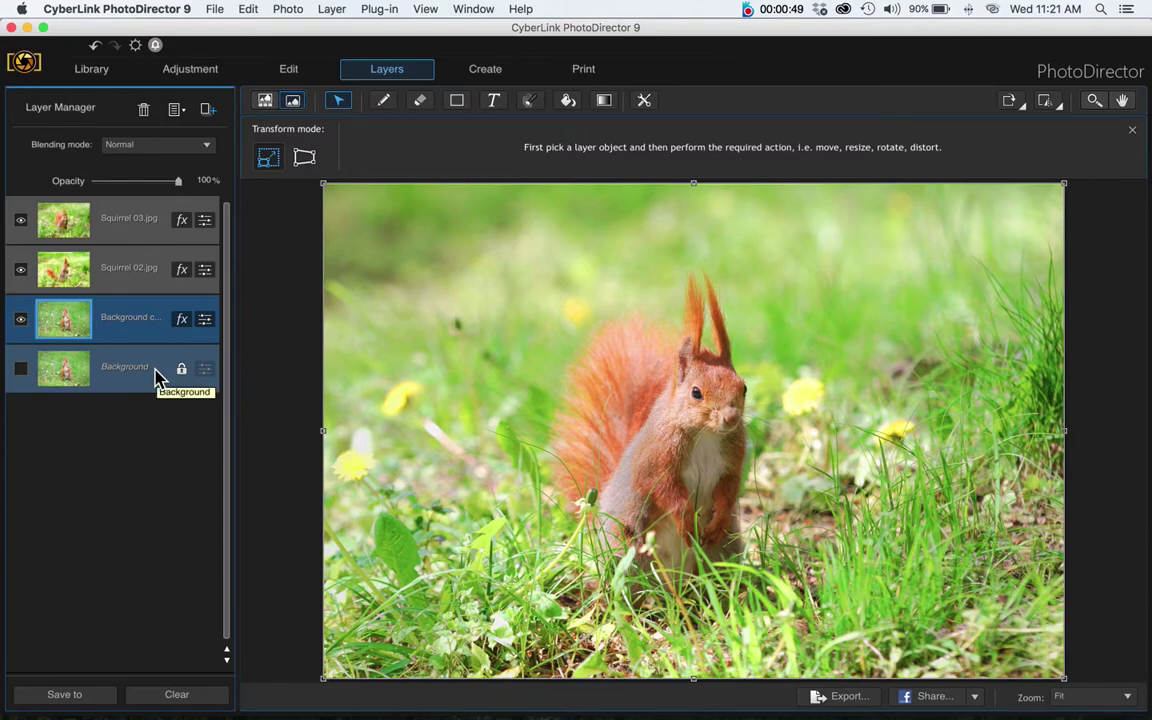
{"action": "left_click", "coordinate": [120, 380]}
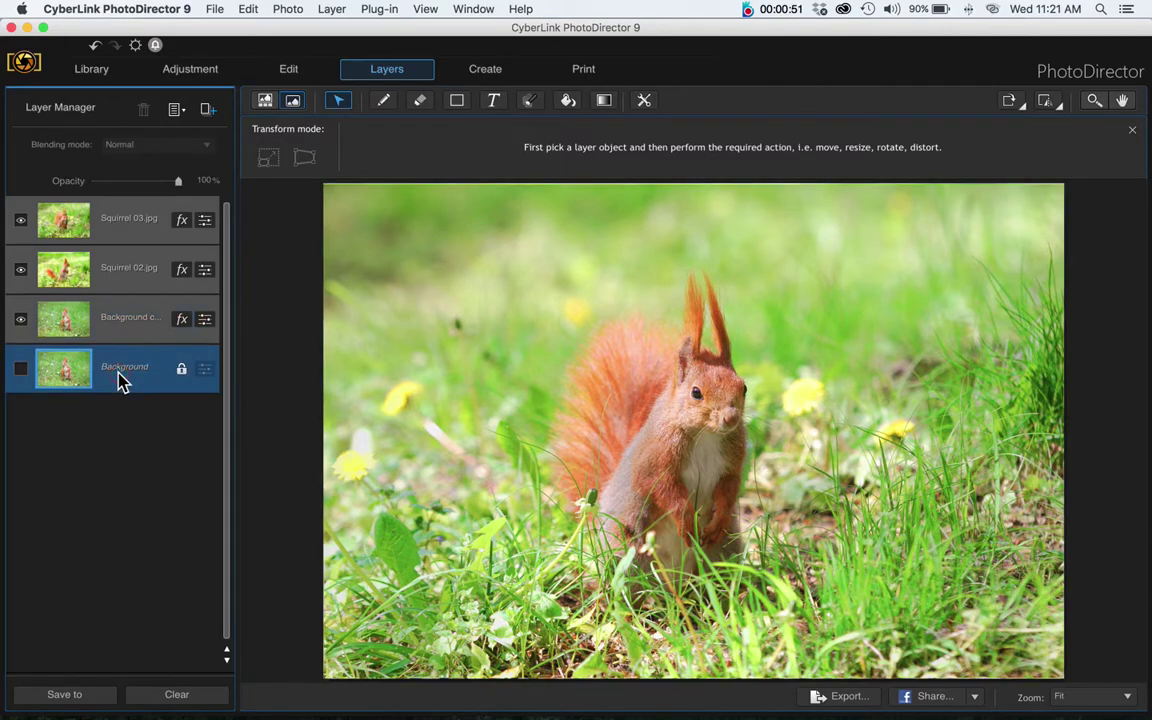
Step: Add an empty Layer 2, hide Squirrel 03 and Squirrel 02, and select Background copy
{"action": "left_click", "coordinate": [208, 110]}
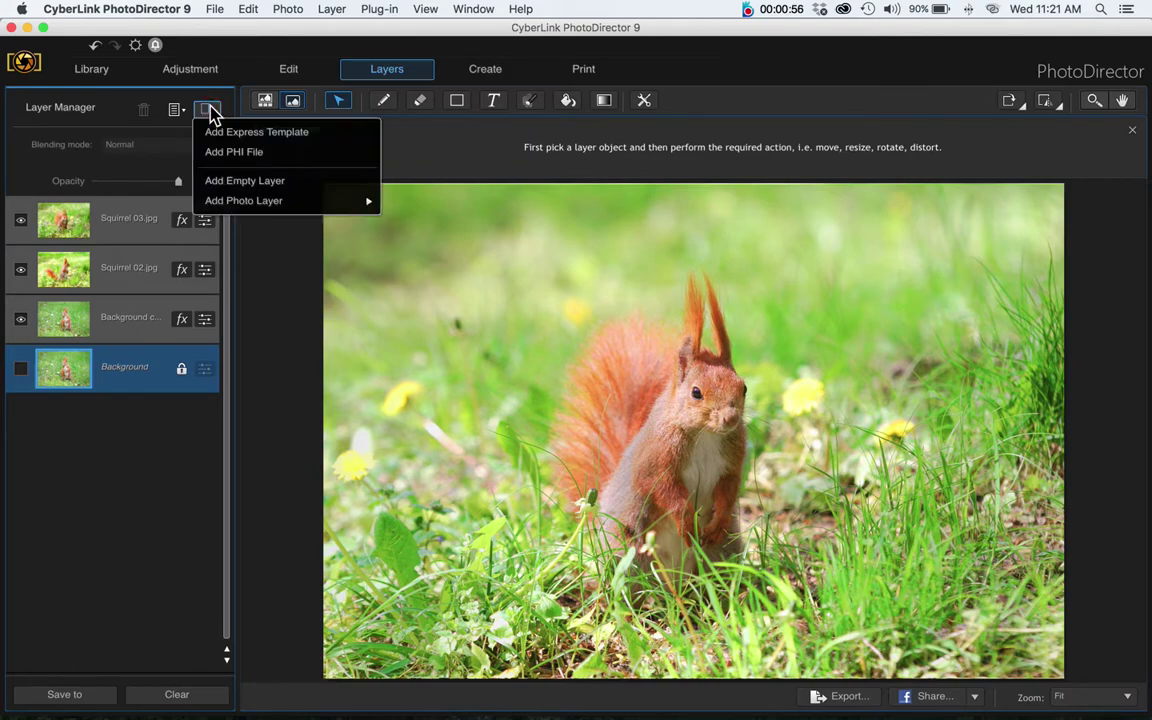
{"action": "left_click", "coordinate": [228, 183]}
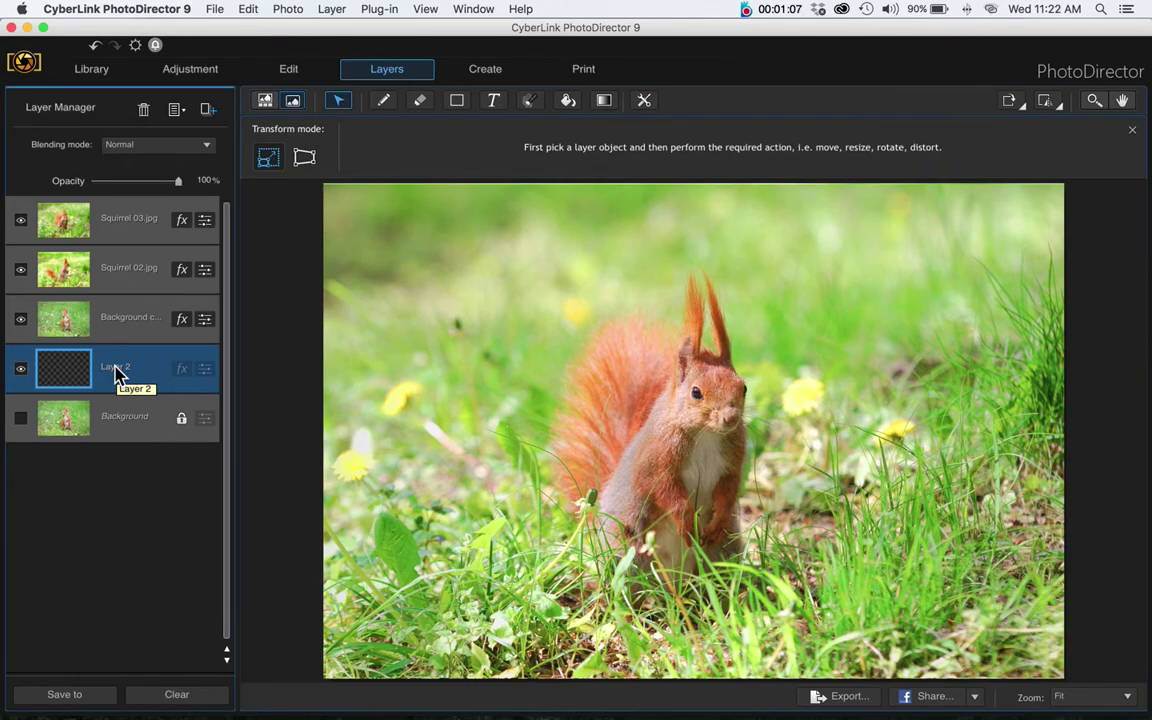
{"action": "left_click", "coordinate": [20, 220]}
{"action": "left_click", "coordinate": [20, 270]}
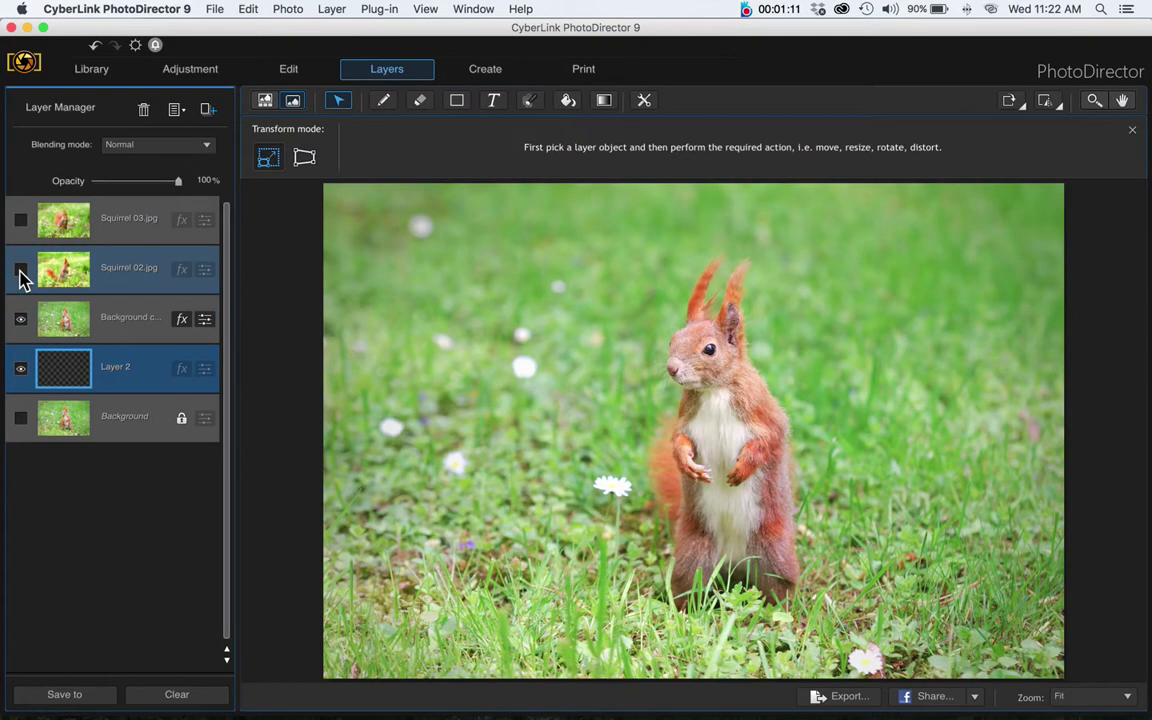
{"action": "left_click", "coordinate": [141, 322]}
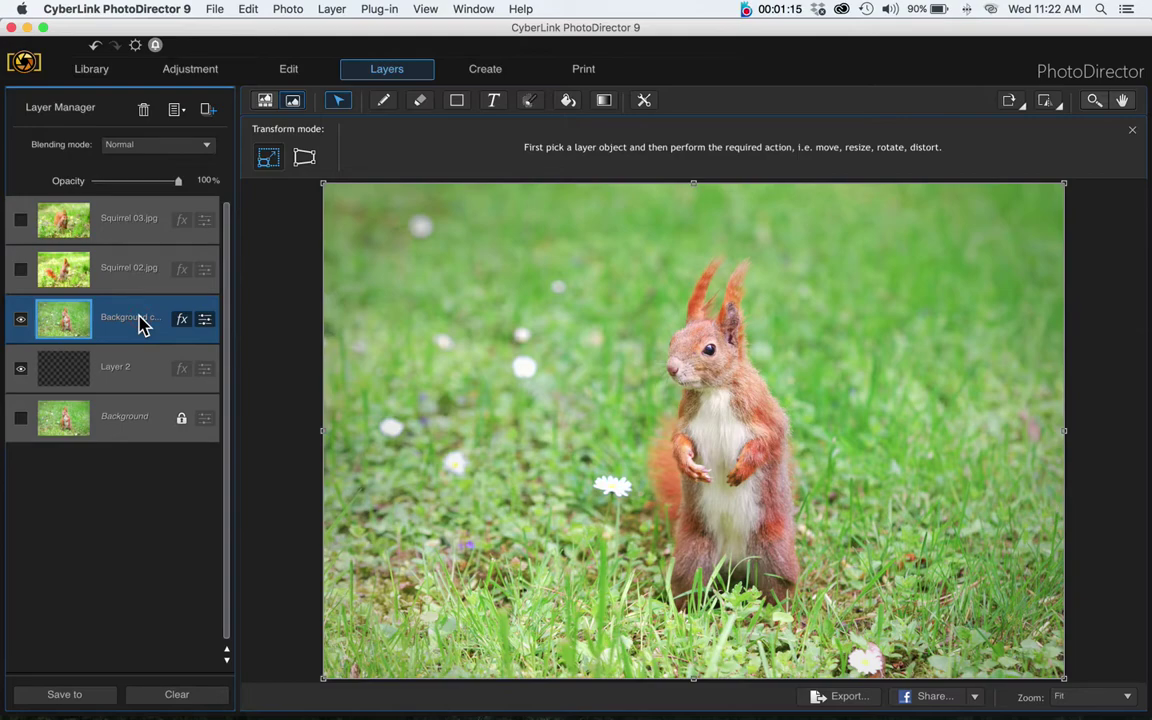
Step: Cut a 1418×1986 px, 200 px-feathered rectangle around the standing squirrel from Background copy
{"action": "left_click", "coordinate": [530, 102]}
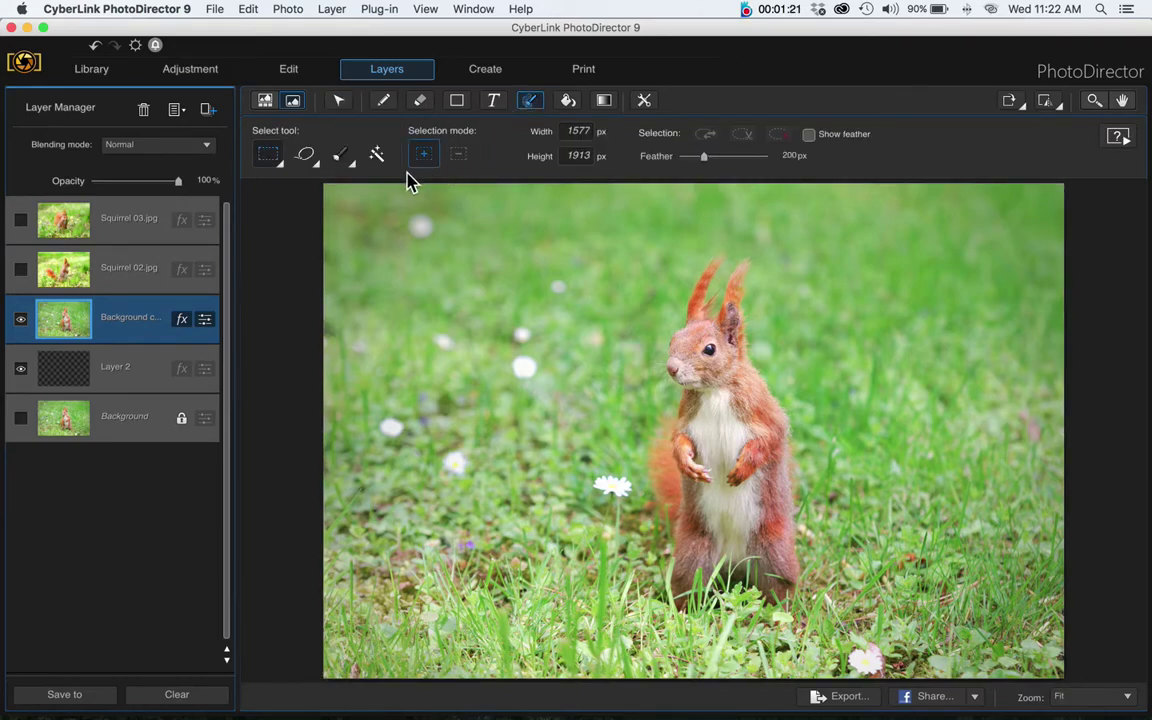
{"action": "left_click", "coordinate": [272, 165]}
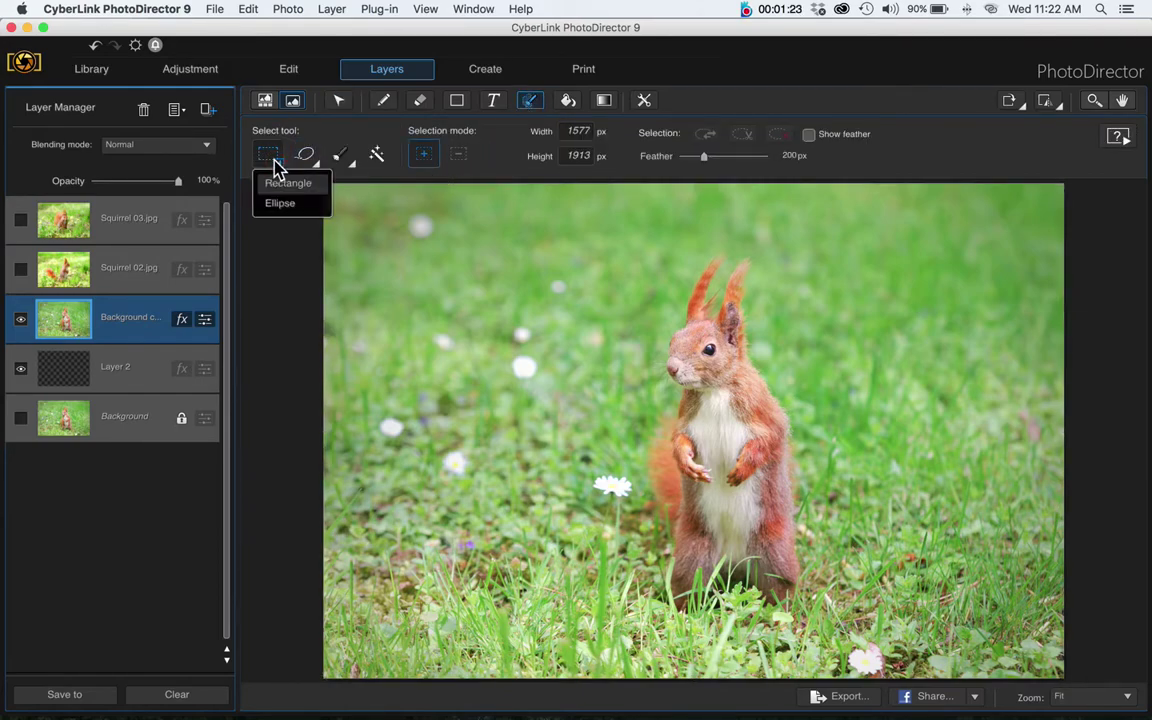
{"action": "left_click", "coordinate": [274, 155]}
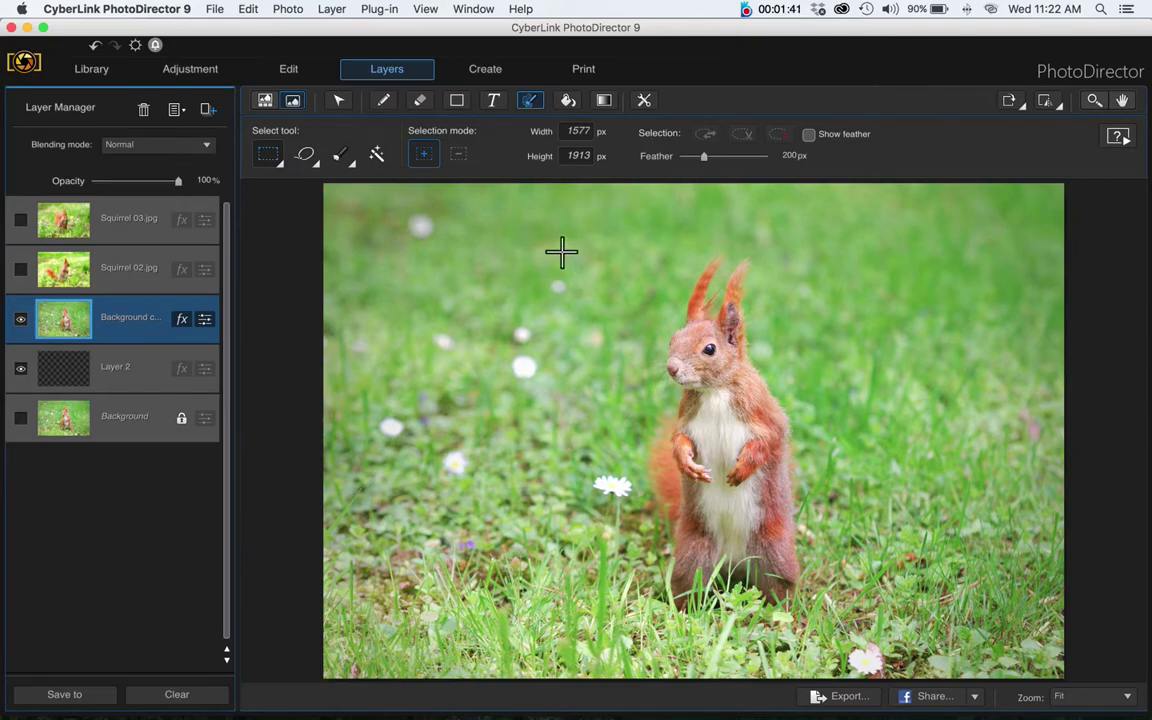
{"action": "left_click_drag", "start_coordinate": [557, 245], "coordinate": [828, 624]}
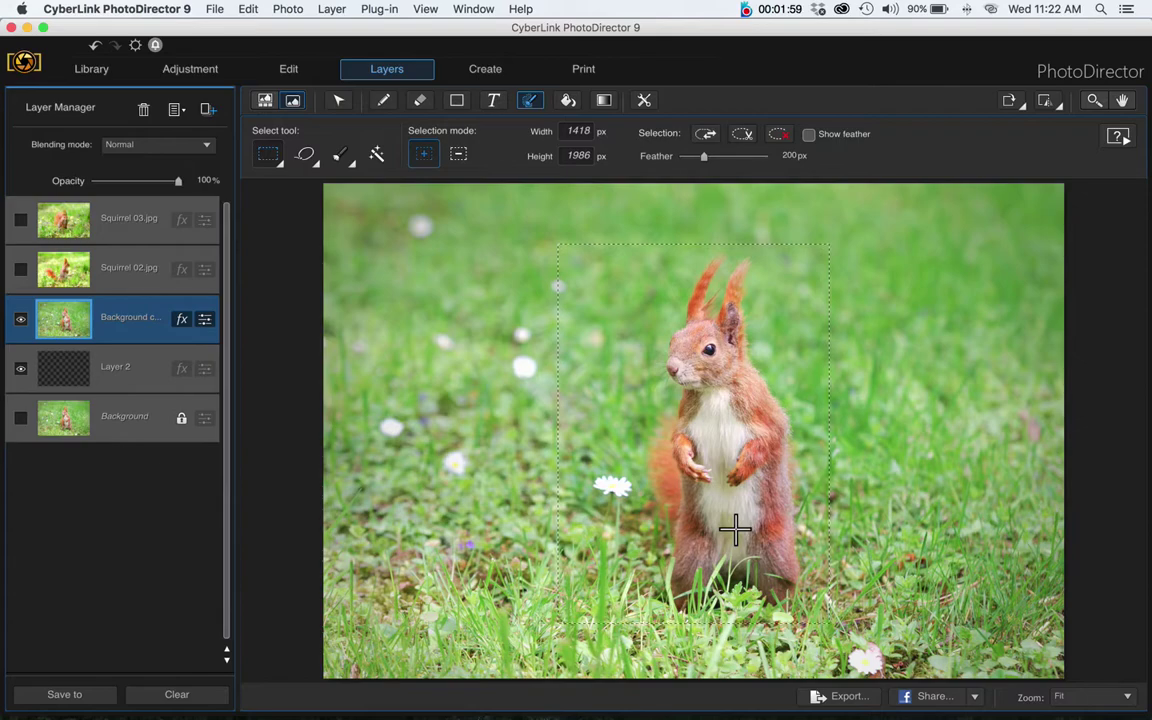
{"action": "key", "text": "Delete"}
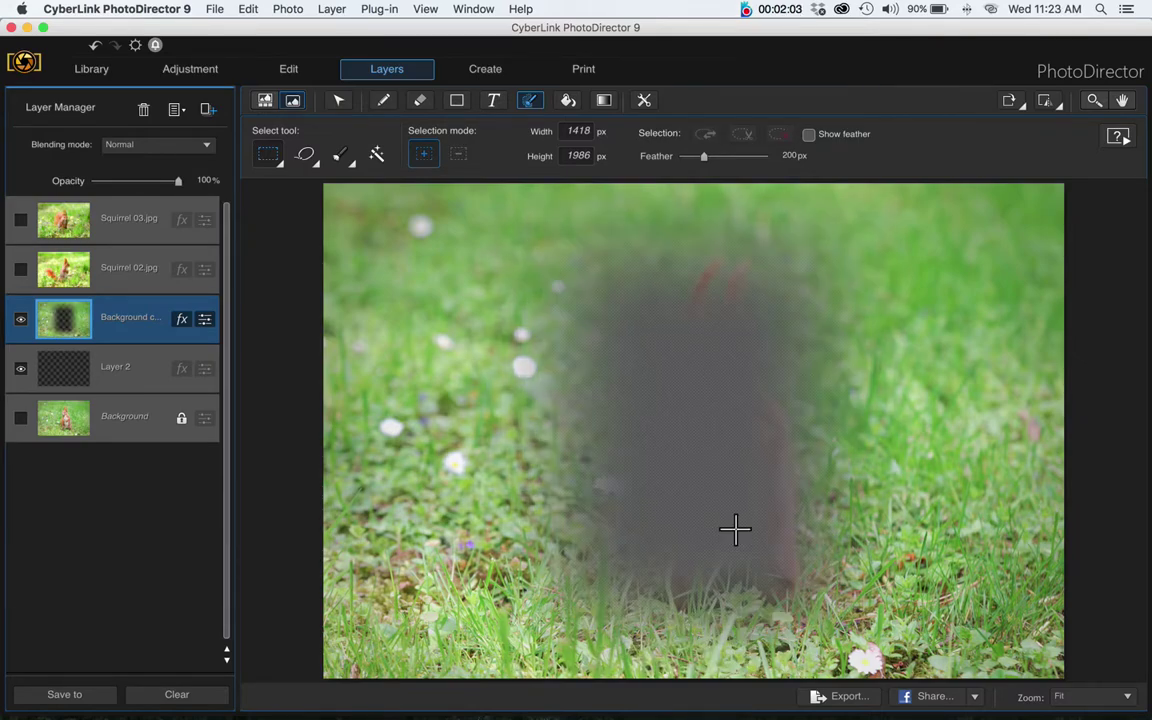
Step: Paste the cut squirrel as Layer 3 and hide the Background copy layer
{"action": "key", "text": "v"}
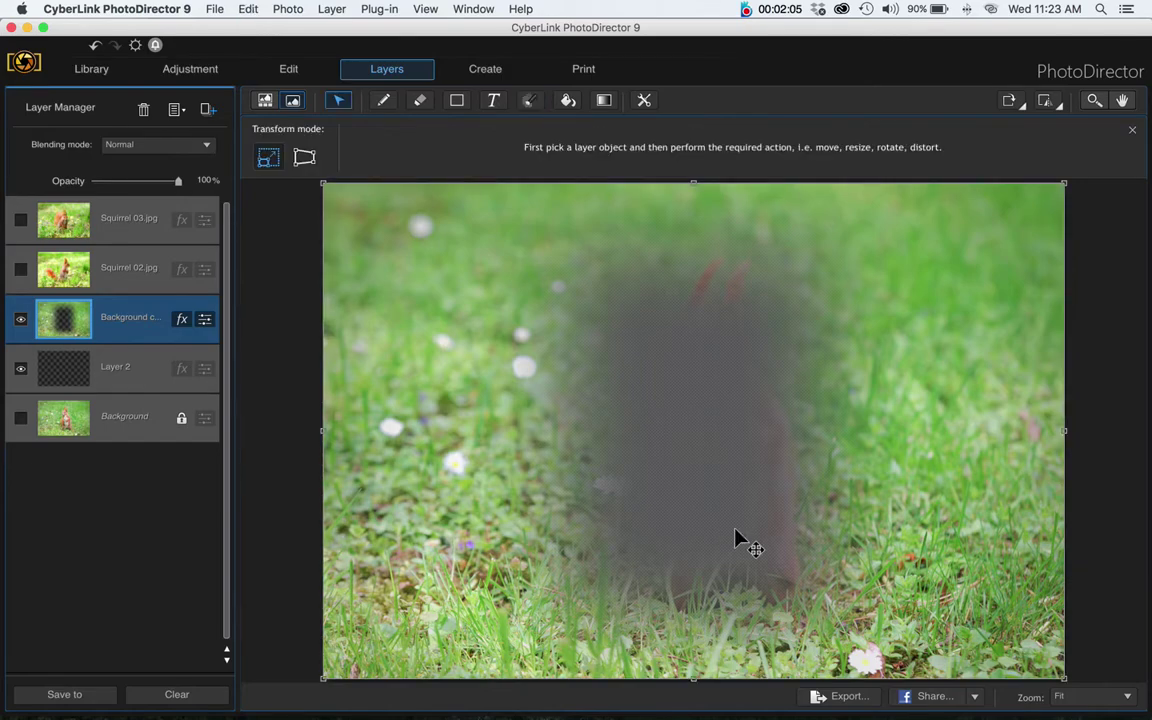
{"action": "key", "text": "super+v"}
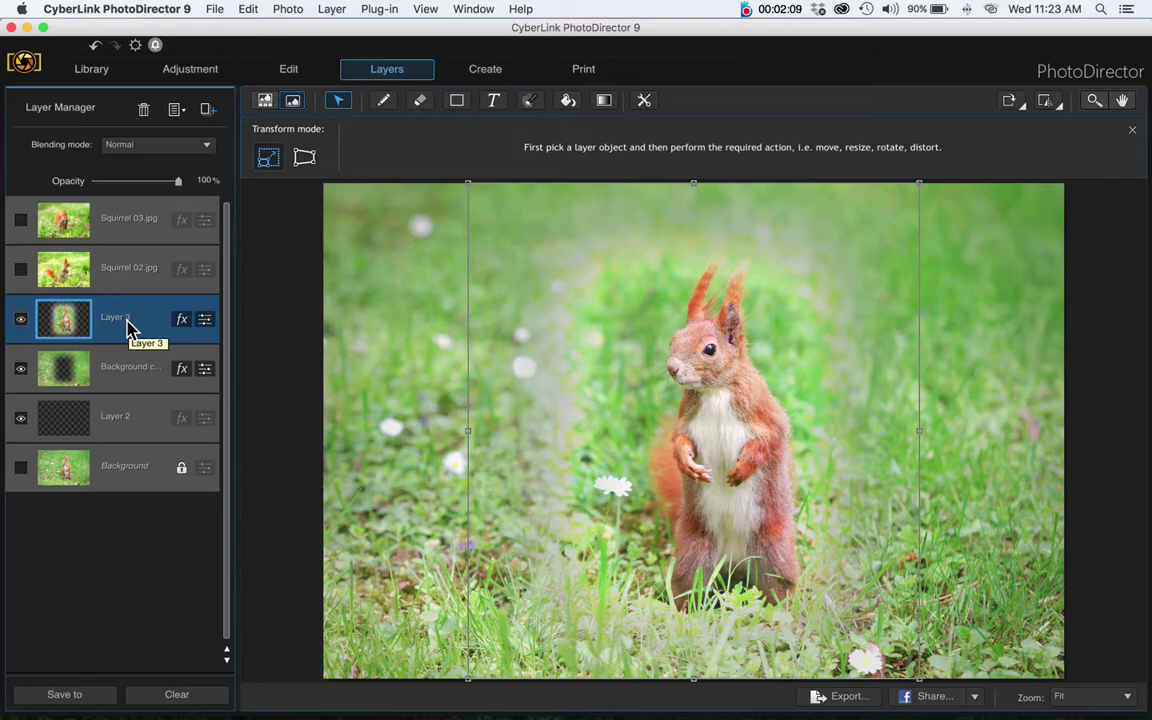
{"action": "left_click", "coordinate": [110, 378], "text": "shift"}
{"action": "left_click", "coordinate": [100, 379]}
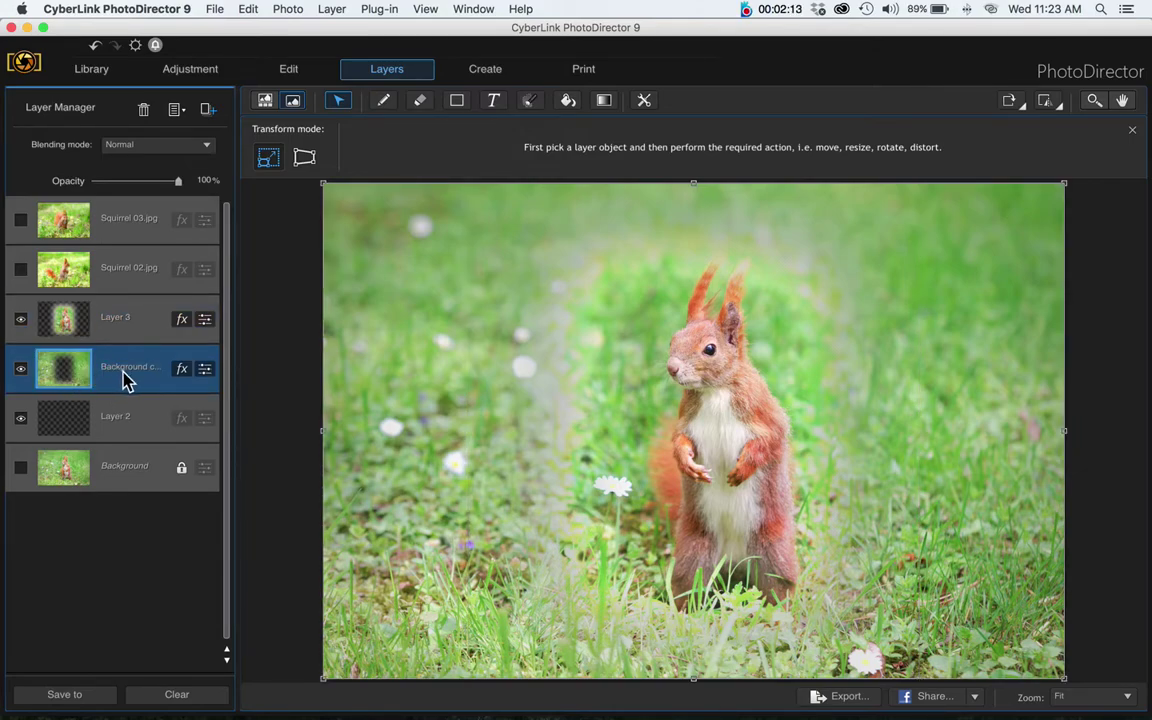
{"action": "left_click", "coordinate": [21, 370]}
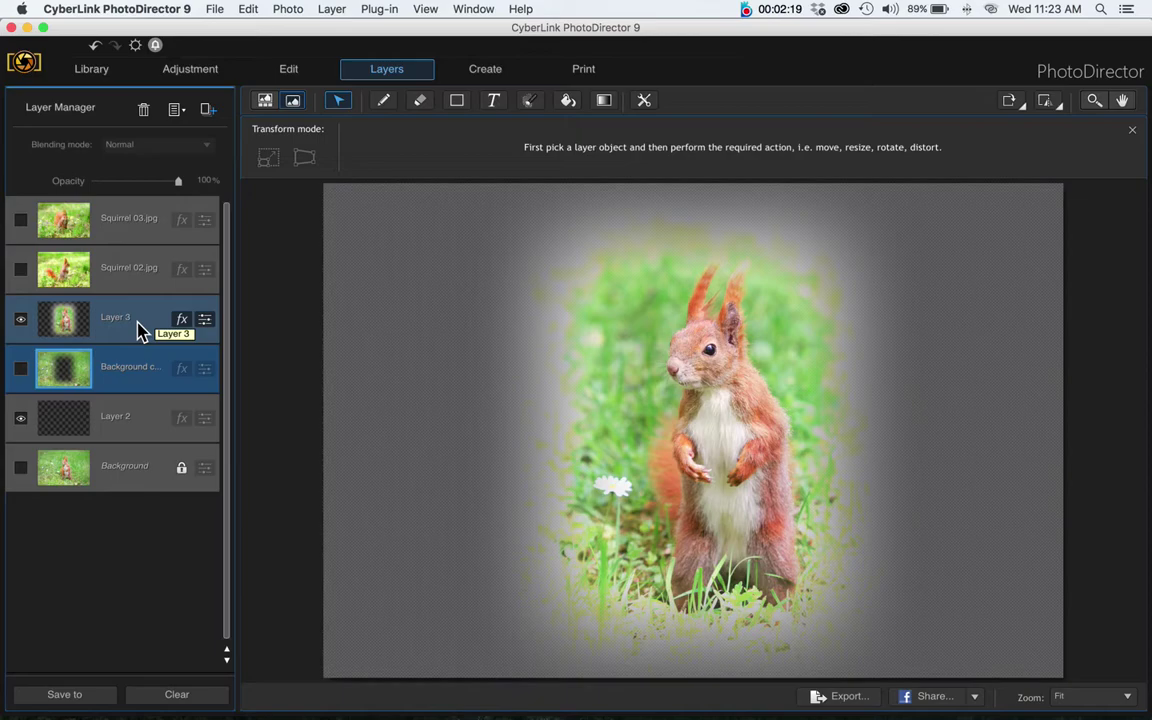
Step: Hide Layer 3, then show and select the Squirrel 02 layer
{"action": "left_click", "coordinate": [140, 331]}
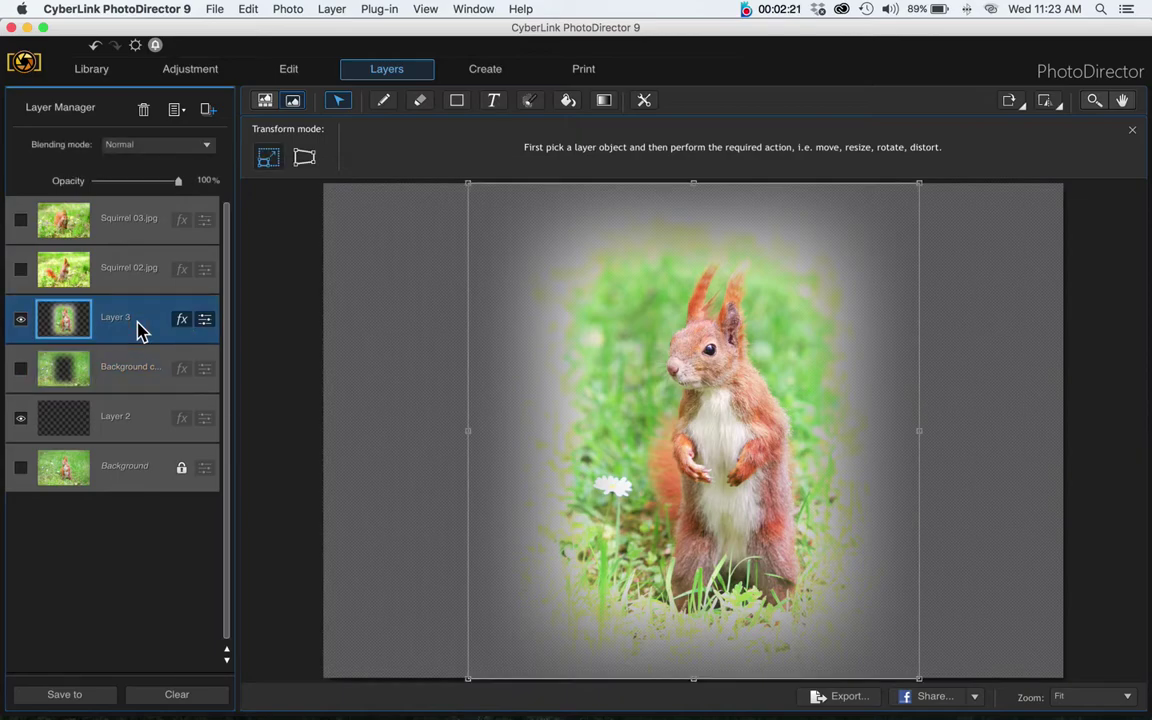
{"action": "left_click", "coordinate": [21, 320]}
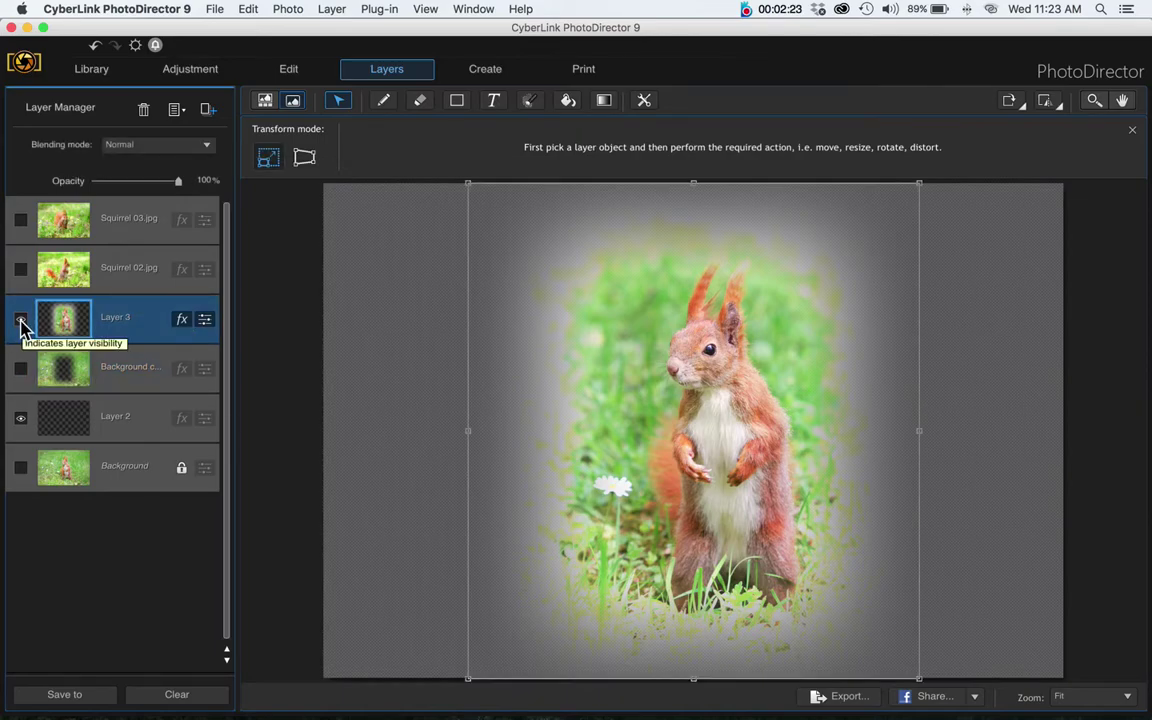
{"action": "left_click", "coordinate": [21, 271]}
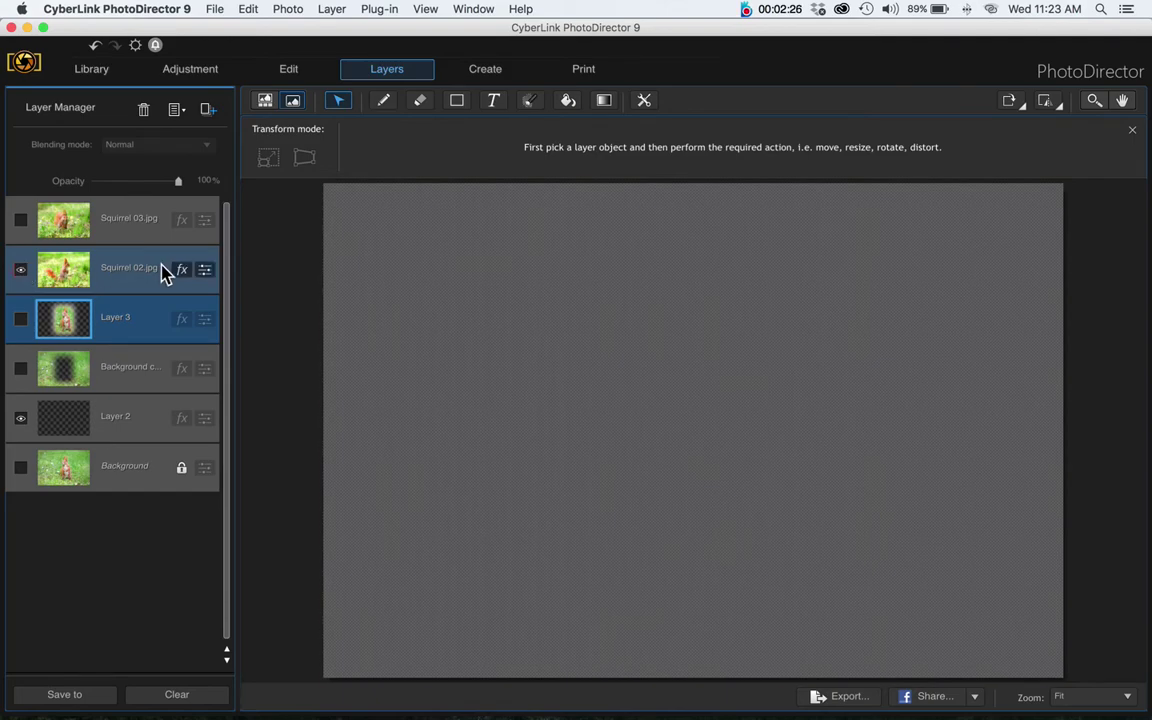
{"action": "left_click", "coordinate": [146, 276]}
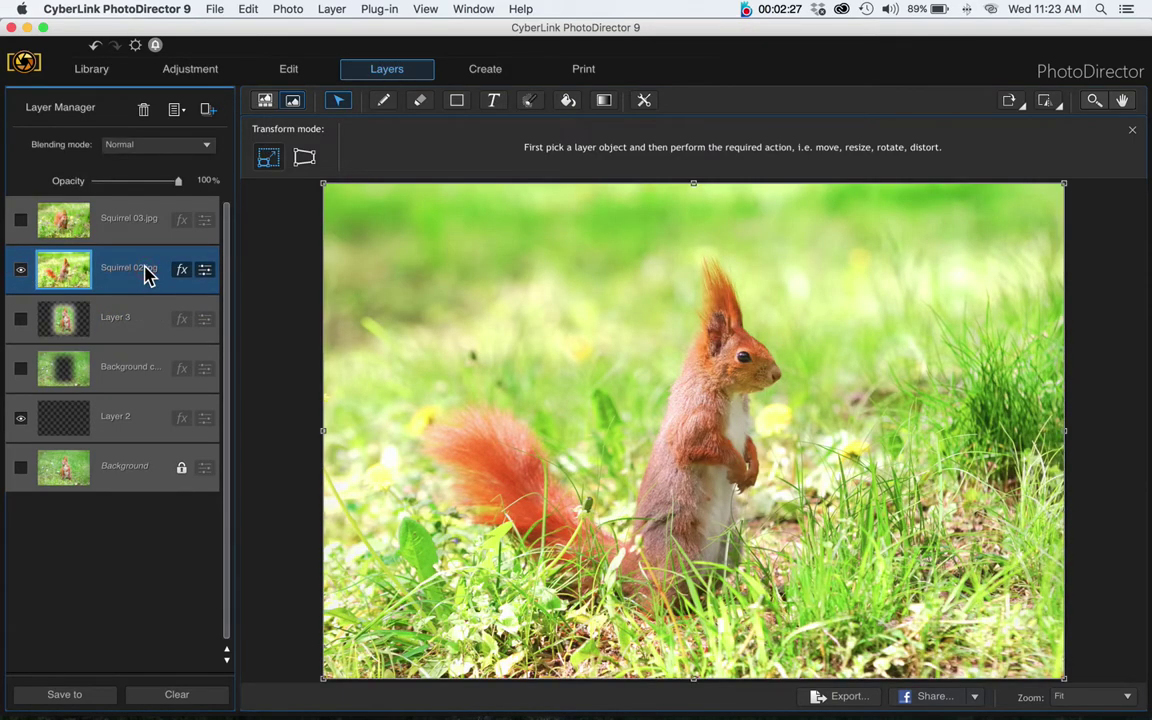
Step: Cut a feathered rectangle around the squirrel in Squirrel 02 and paste it as Layer 4
{"action": "left_click", "coordinate": [530, 104]}
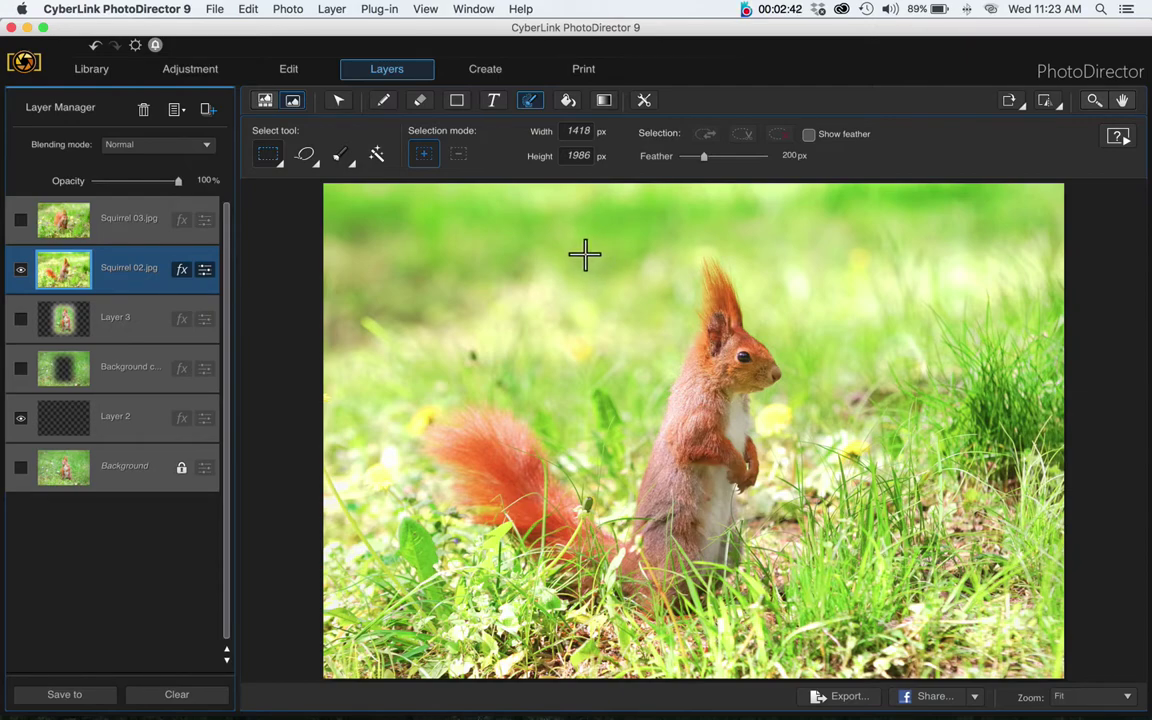
{"action": "left_click_drag", "start_coordinate": [585, 255], "coordinate": [856, 632]}
{"action": "key", "text": "Delete"}
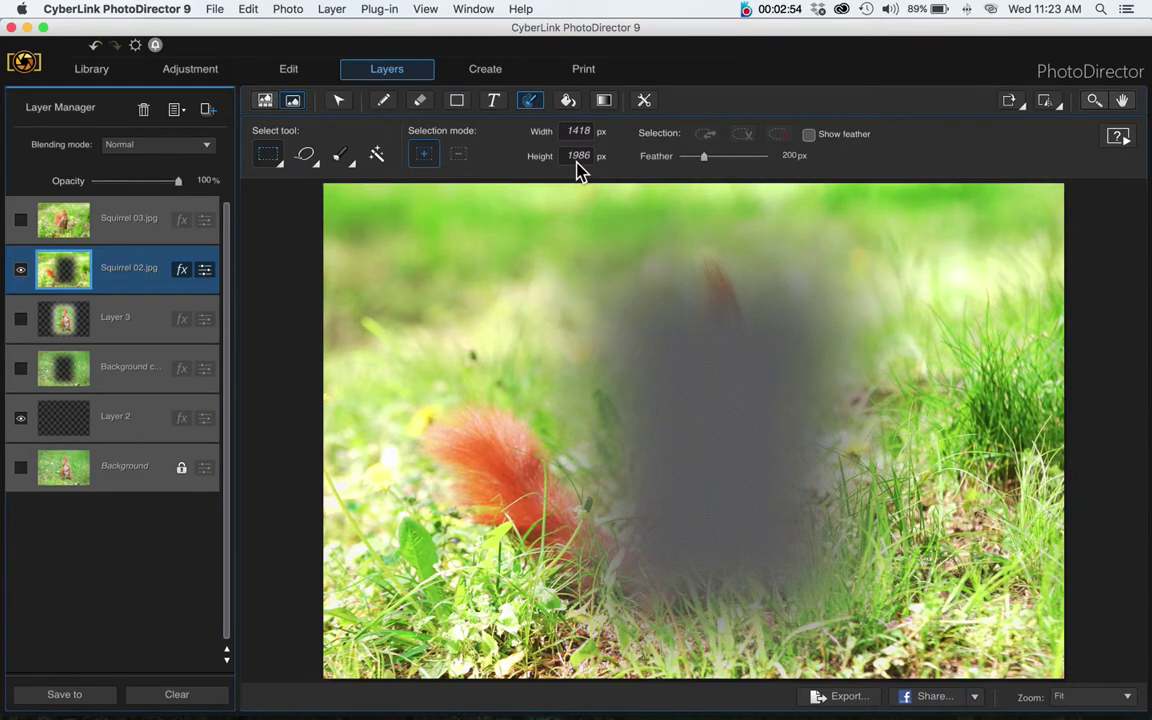
{"action": "key", "text": "v"}
{"action": "key", "text": "super+v"}
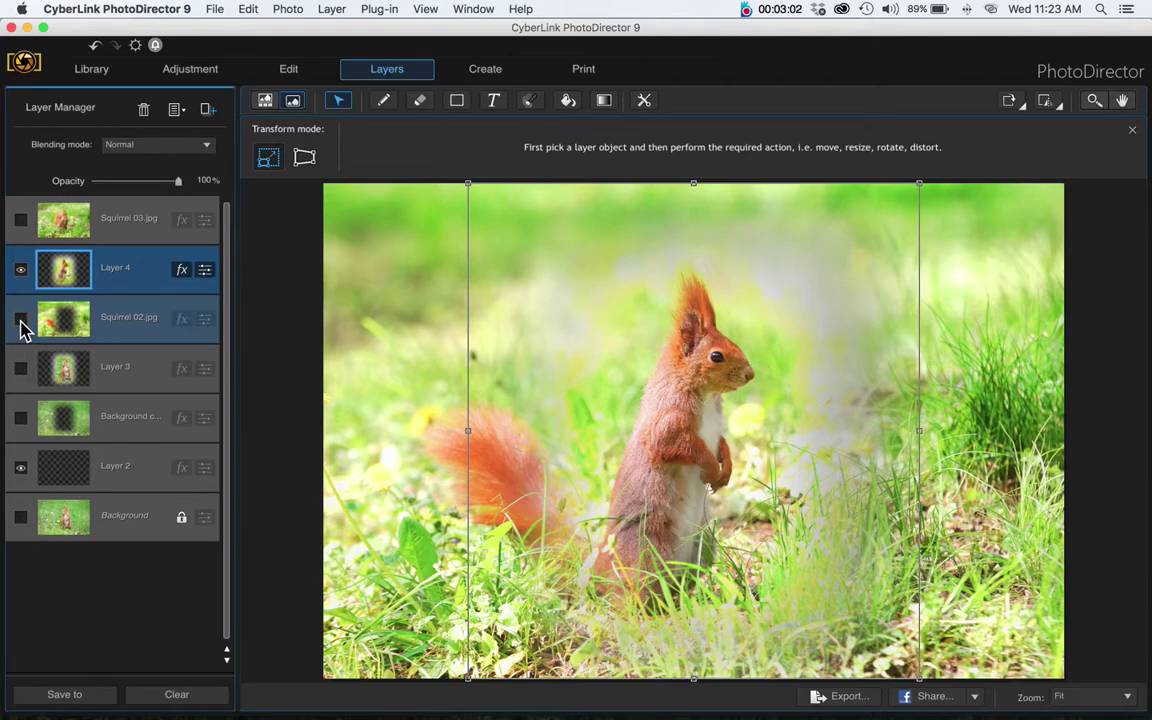
Step: Hide Squirrel 02.jpg and Layer 4, then show and select Squirrel 03.jpg
{"action": "left_click", "coordinate": [20, 320]}
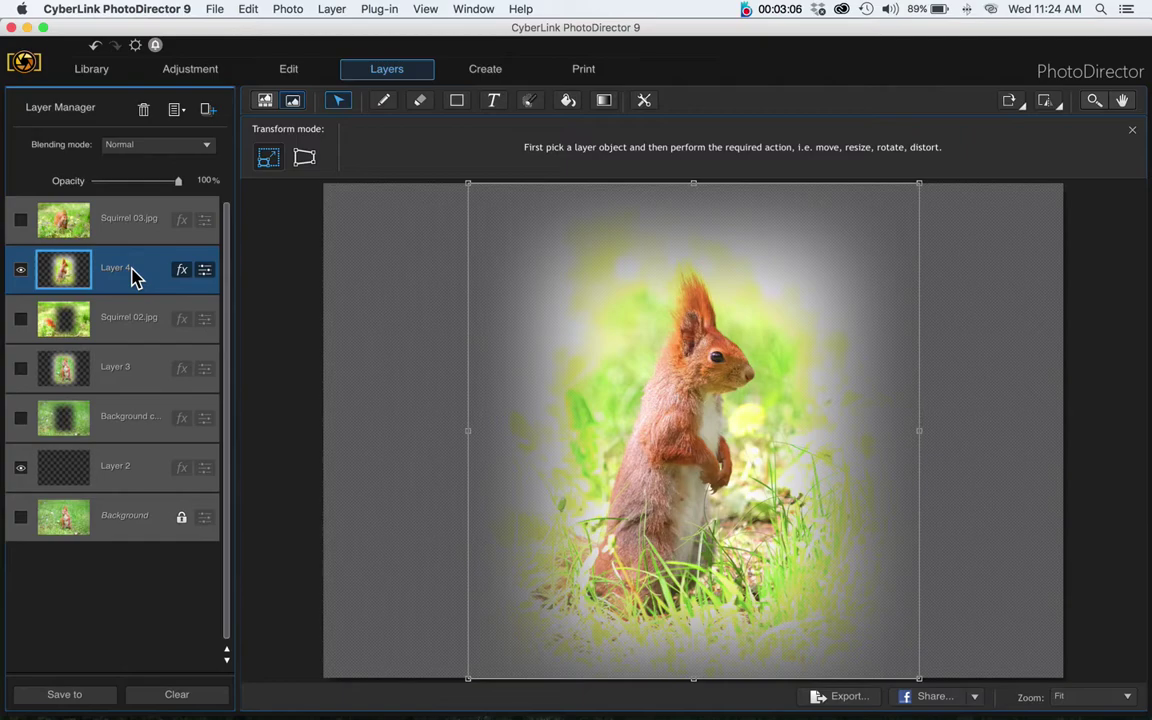
{"action": "left_click", "coordinate": [21, 271]}
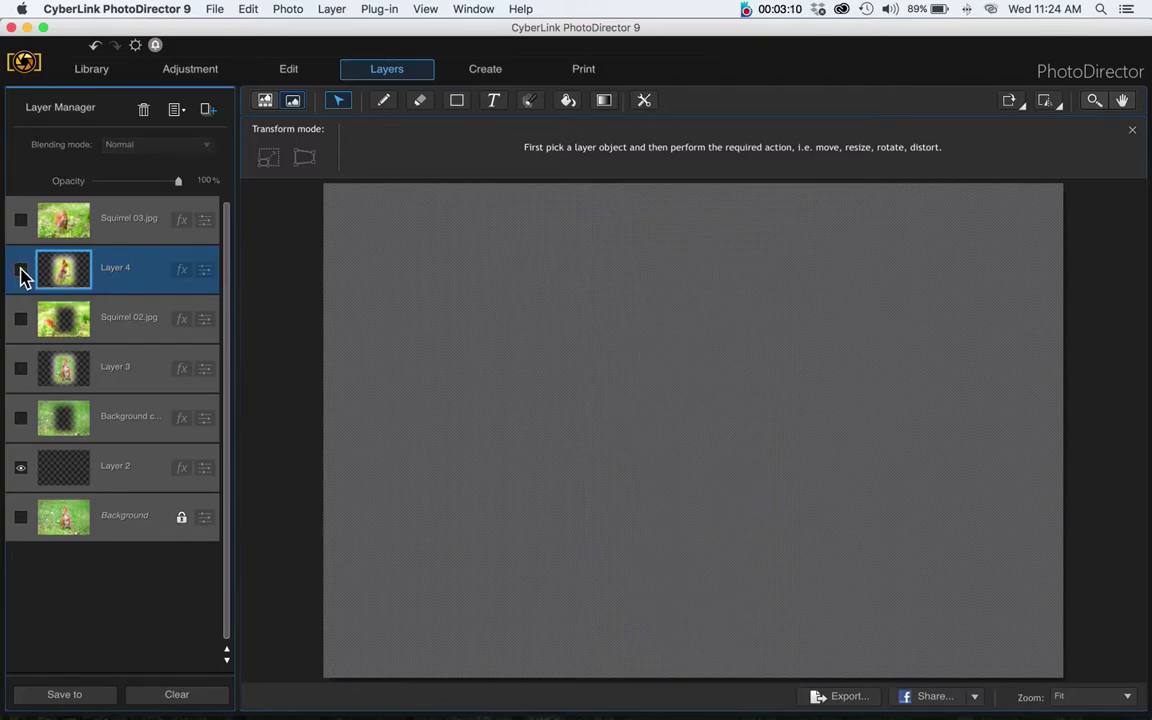
{"action": "left_click", "coordinate": [21, 221]}
{"action": "left_click", "coordinate": [138, 222]}
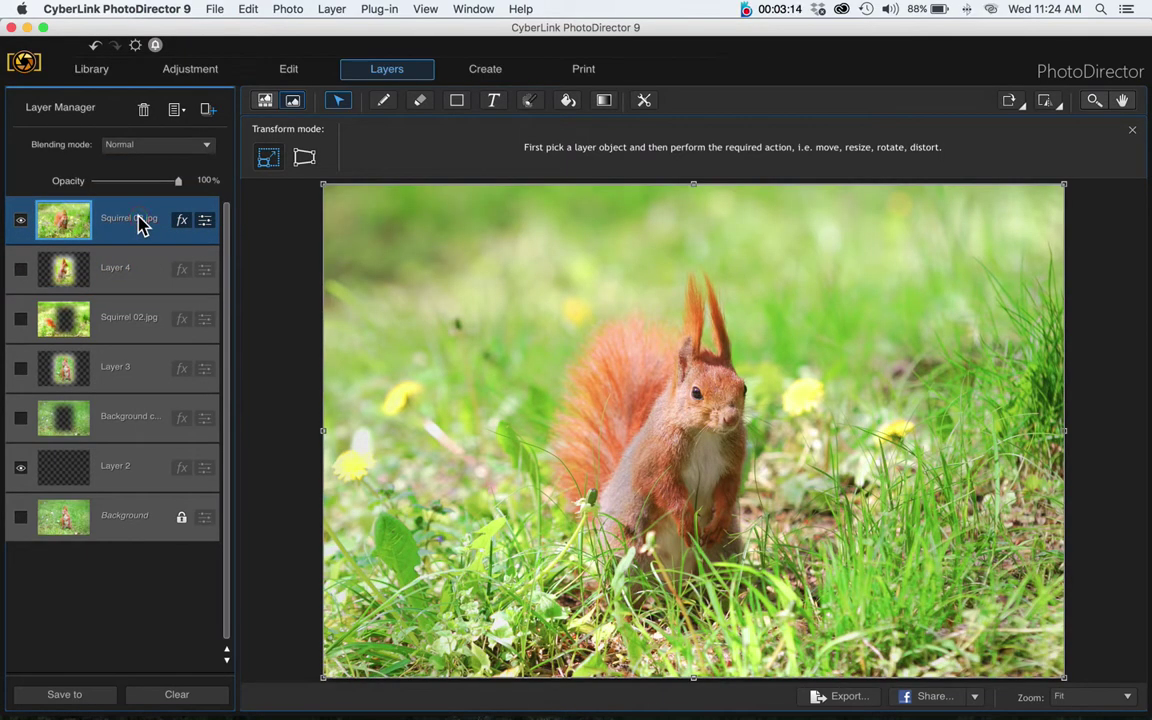
Step: Cut a fixed-size feathered selection around the squirrel and paste it as Layer 5
{"action": "left_click", "coordinate": [531, 103]}
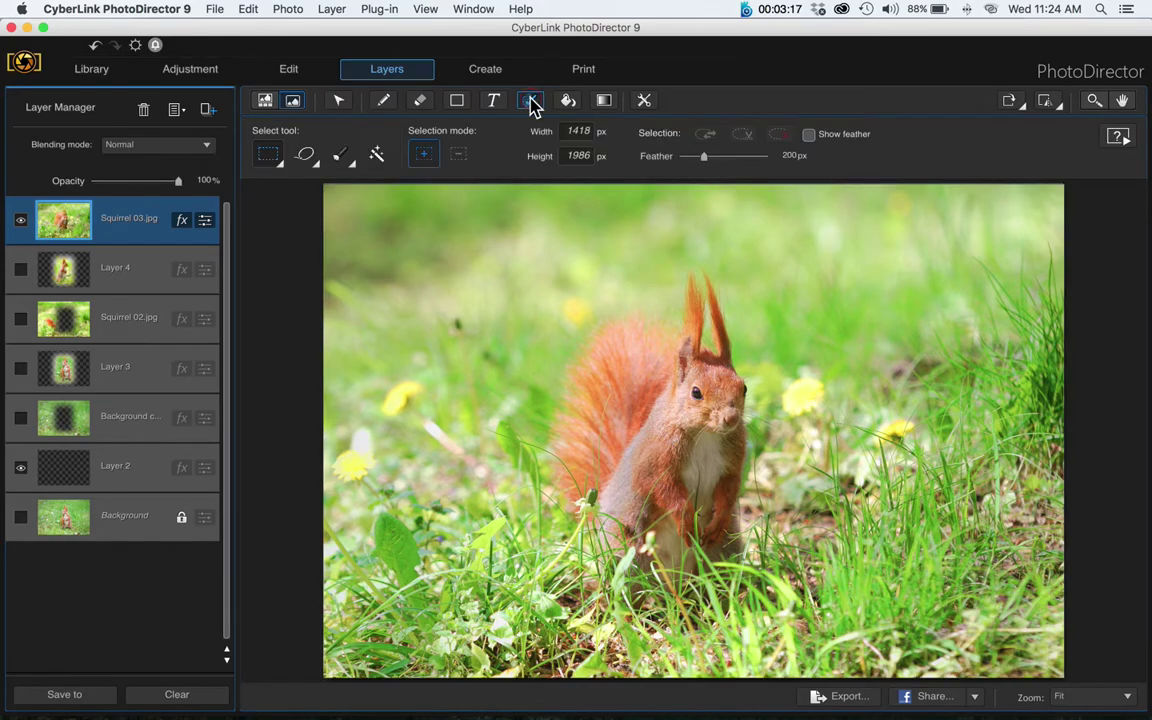
{"action": "left_click", "coordinate": [530, 278]}
{"action": "left_click", "coordinate": [530, 278]}
{"action": "key", "text": "super+v"}
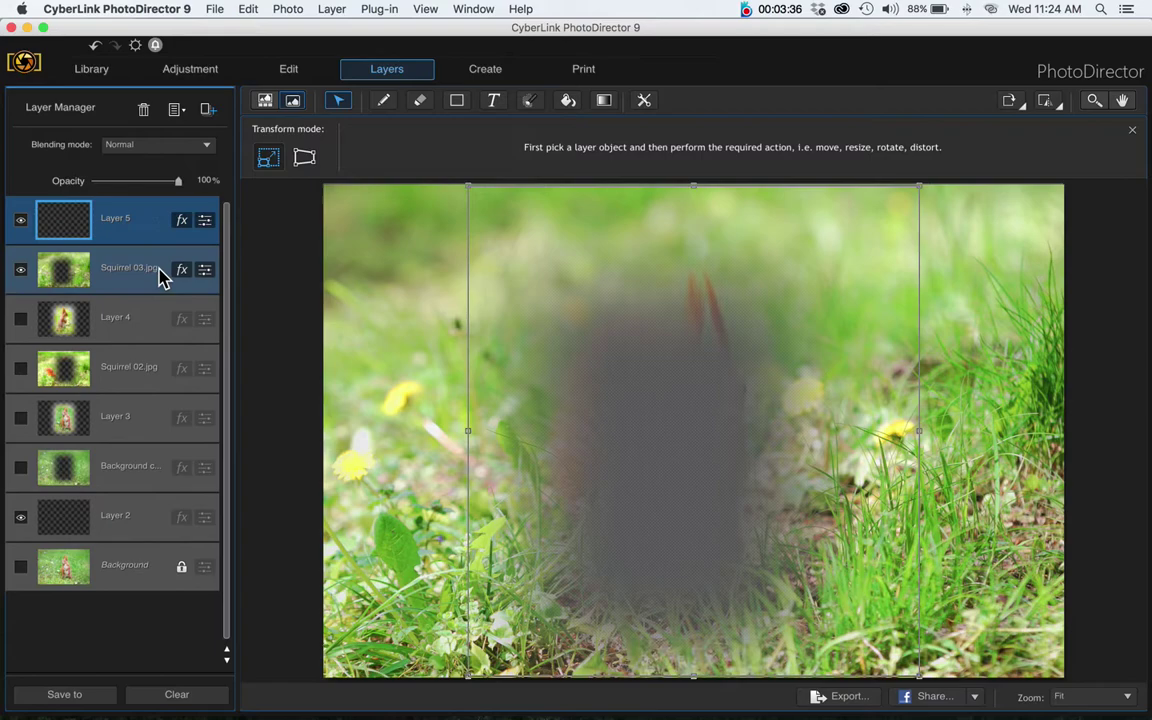
Step: Hide the Squirrel 03.jpg layer
{"action": "left_click", "coordinate": [110, 278]}
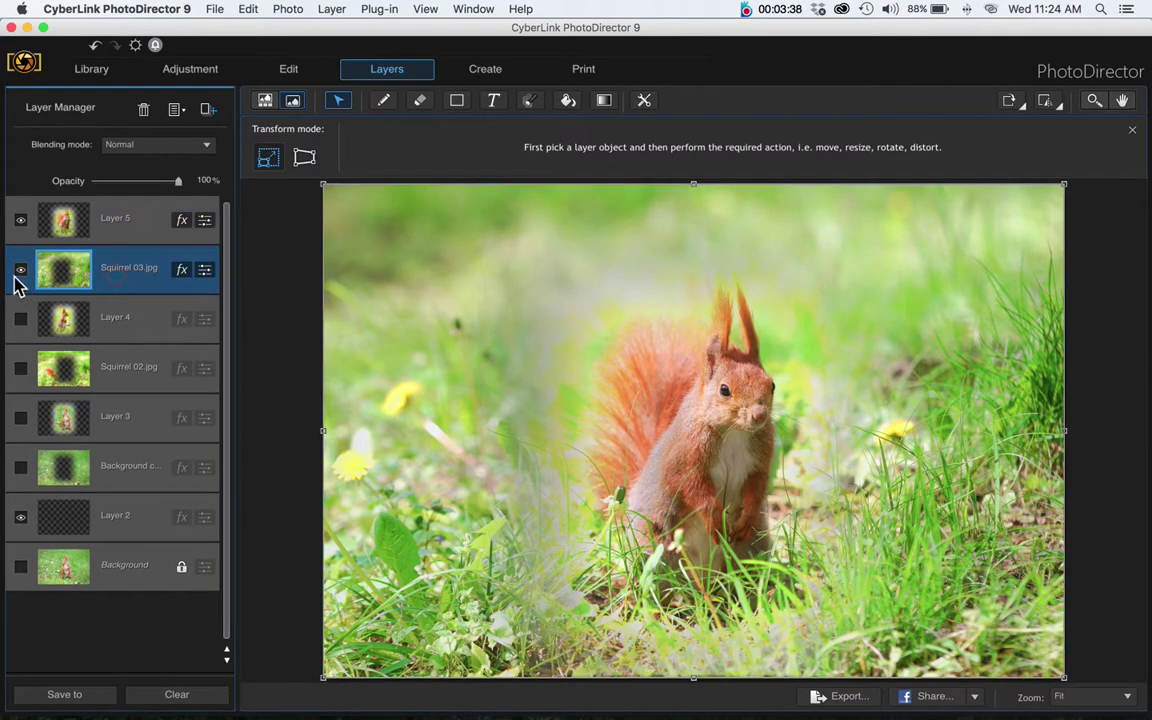
{"action": "left_click", "coordinate": [20, 269]}
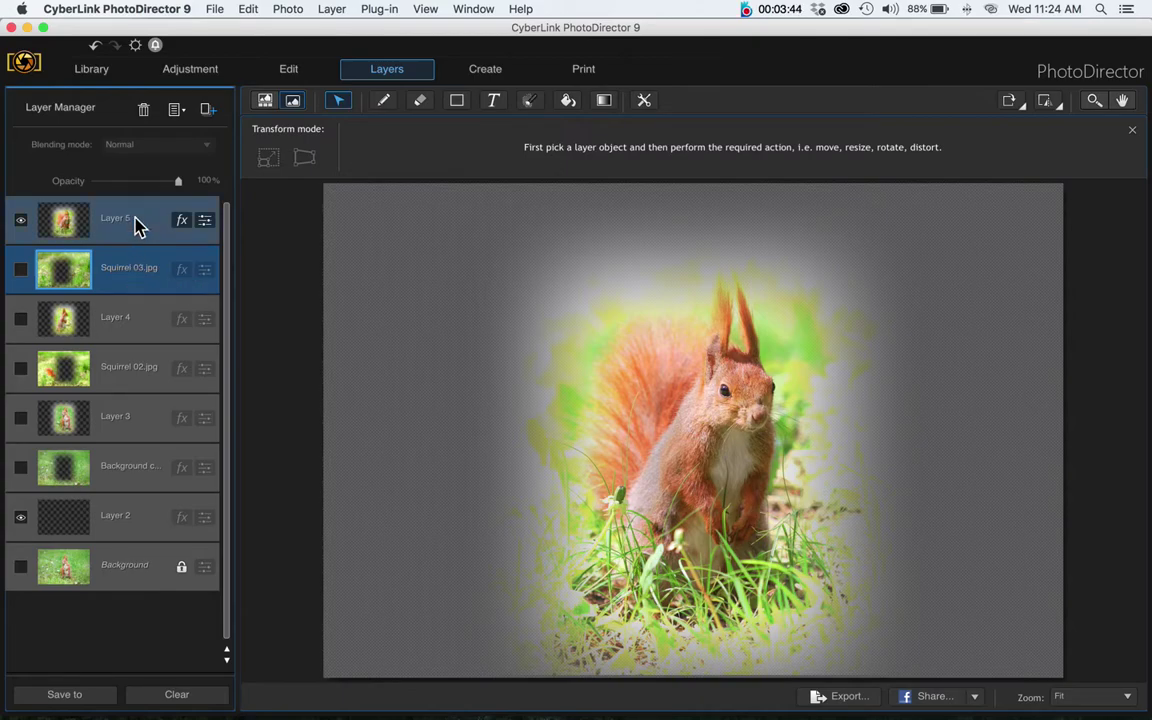
{"action": "left_click", "coordinate": [110, 525]}
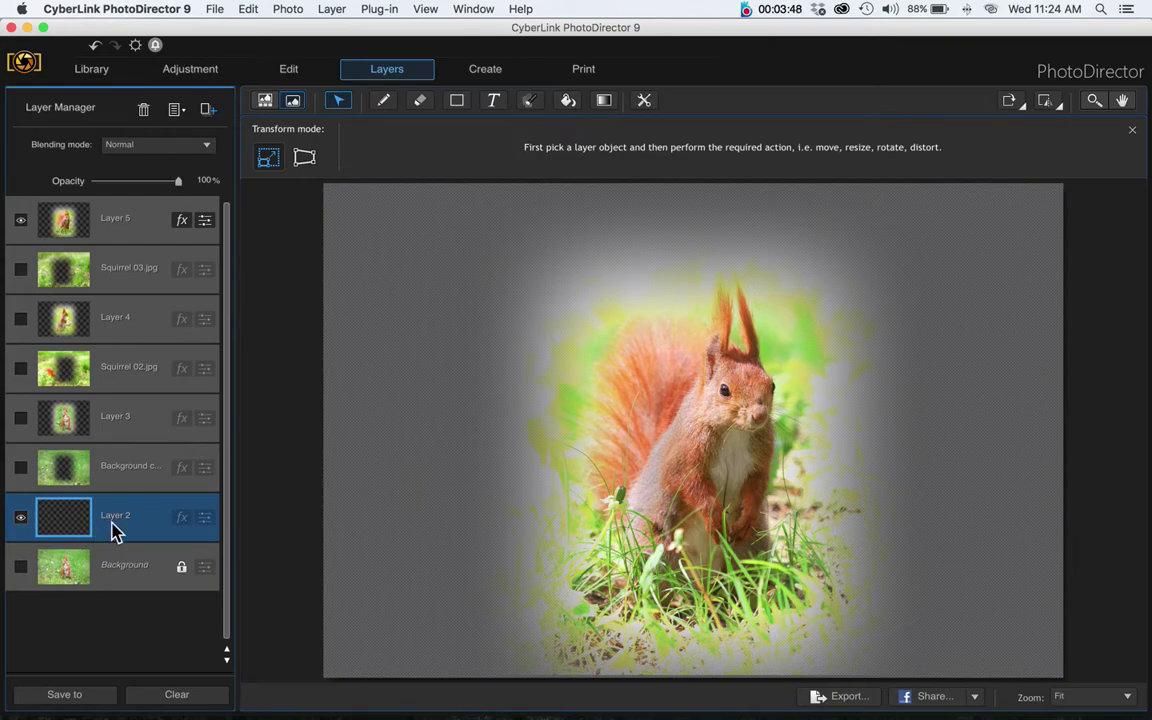
Step: Move Layer 5's squirrel to the right side of the canvas and enlarge it
{"action": "left_click", "coordinate": [130, 224]}
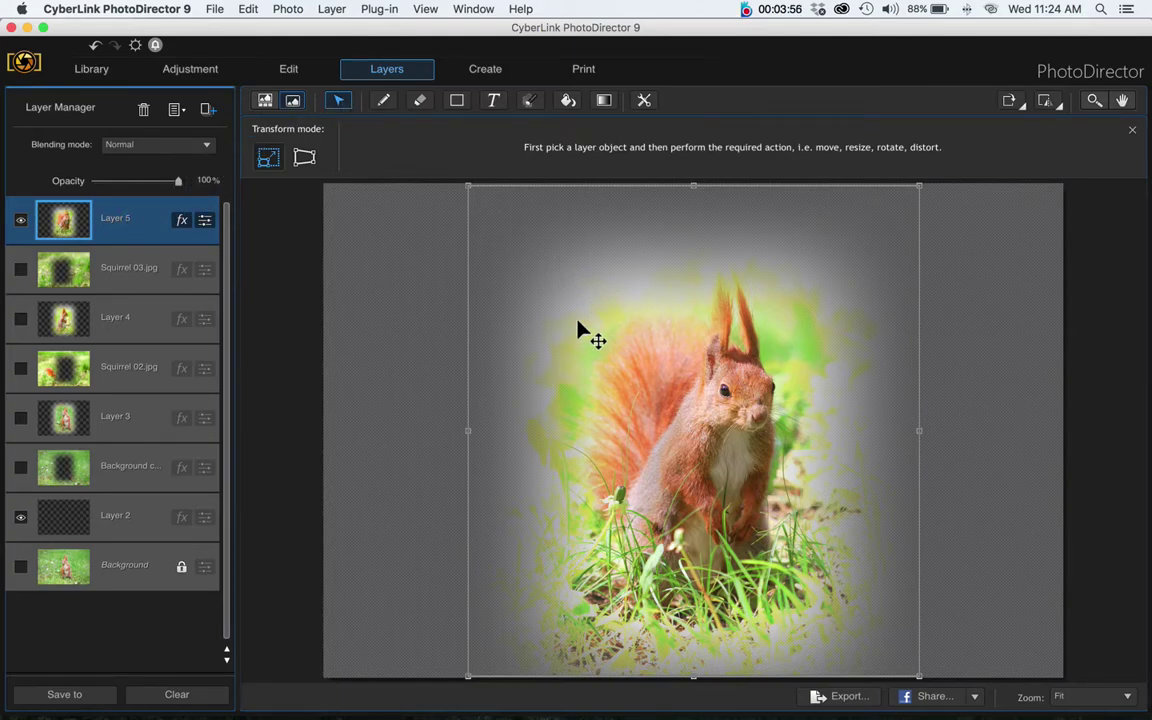
{"action": "left_click_drag", "start_coordinate": [586, 319], "coordinate": [735, 322]}
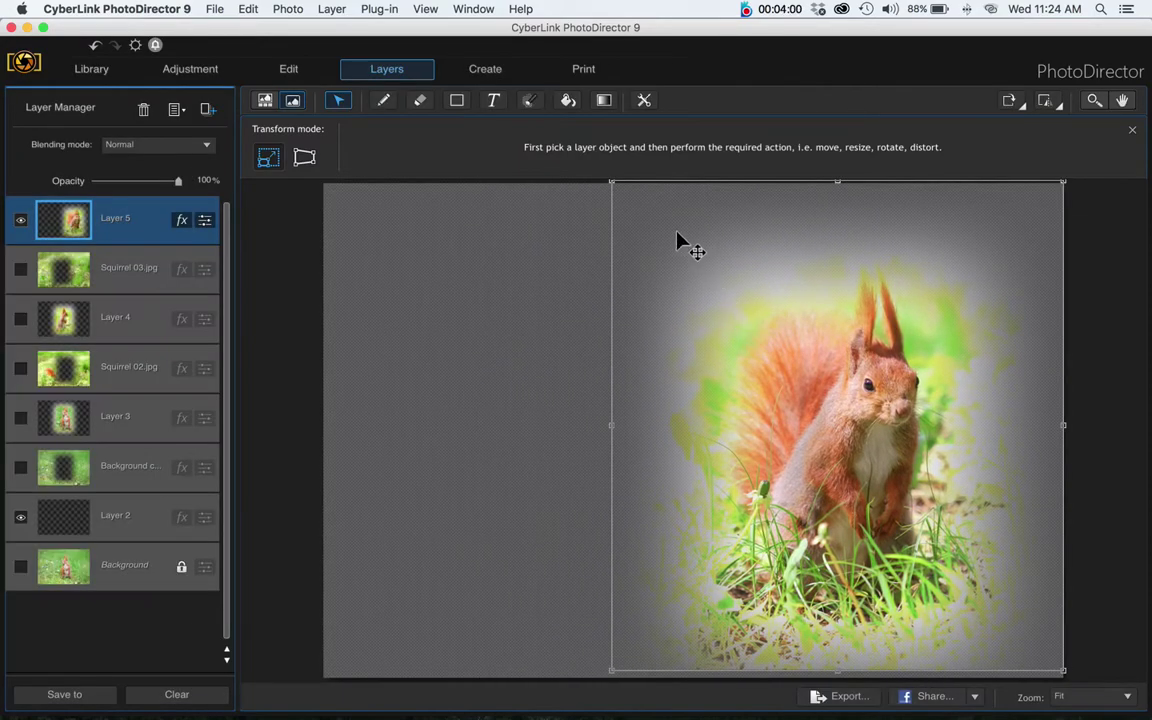
{"action": "left_click_drag", "start_coordinate": [609, 178], "coordinate": [591, 178]}
{"action": "mouse_move", "coordinate": [784, 334]}
{"action": "left_mouse_down"}
{"action": "mouse_move", "coordinate": [802, 334]}
{"action": "mouse_move", "coordinate": [802, 347]}
{"action": "left_mouse_up"}
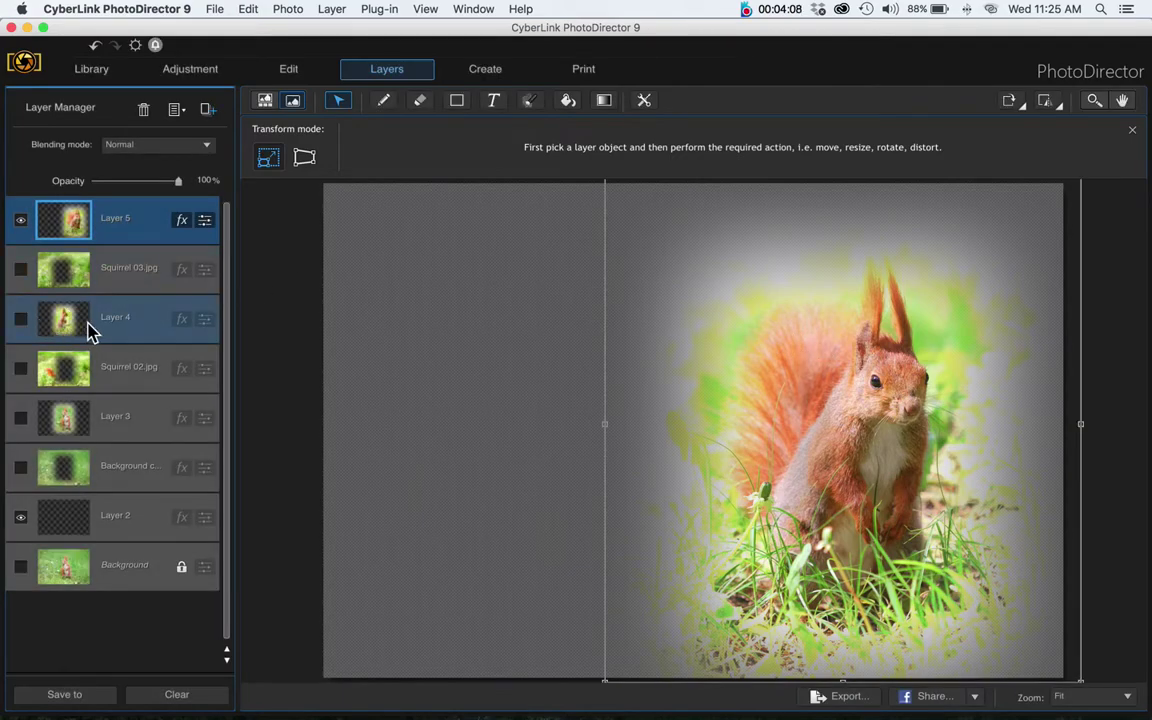
Step: Show Layer 4 and nudge its squirrel slightly left
{"action": "left_click", "coordinate": [73, 333]}
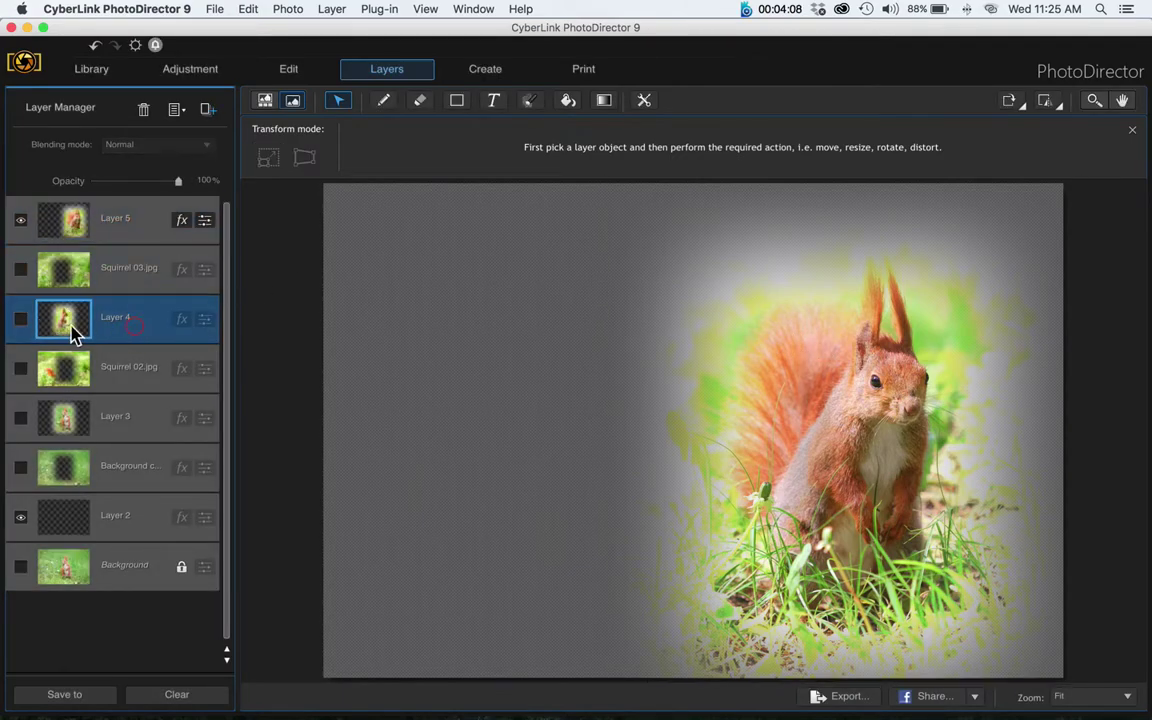
{"action": "left_click", "coordinate": [21, 320]}
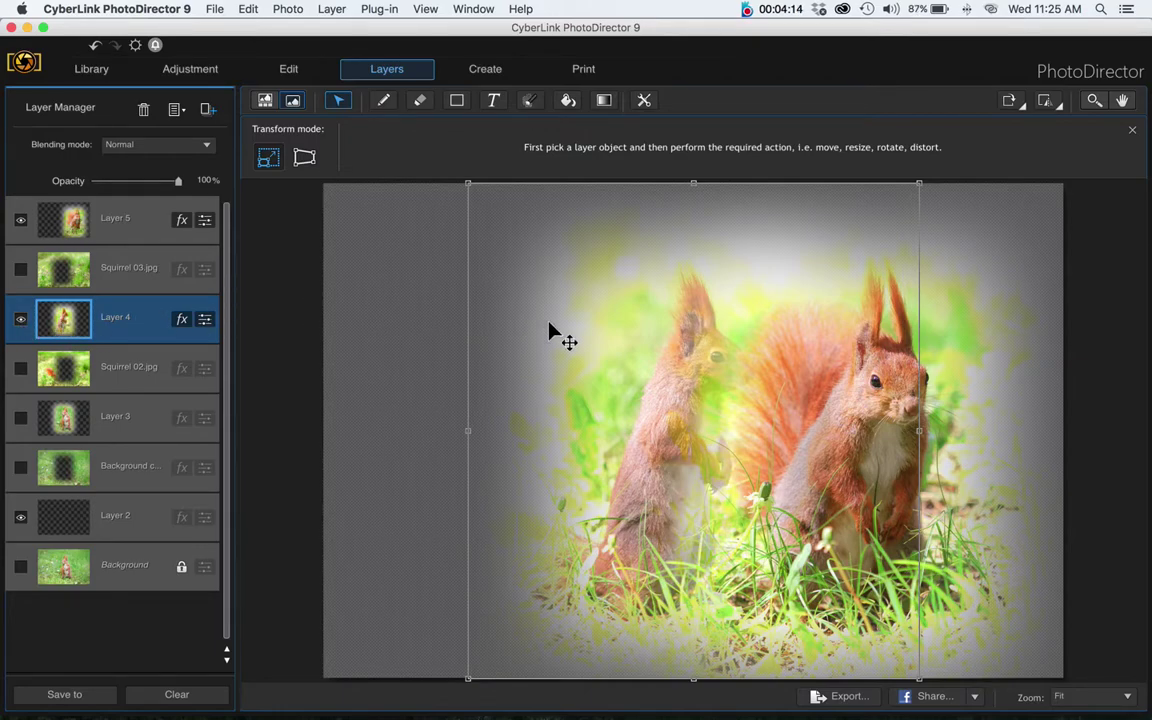
{"action": "left_click_drag", "start_coordinate": [545, 327], "coordinate": [519, 327]}
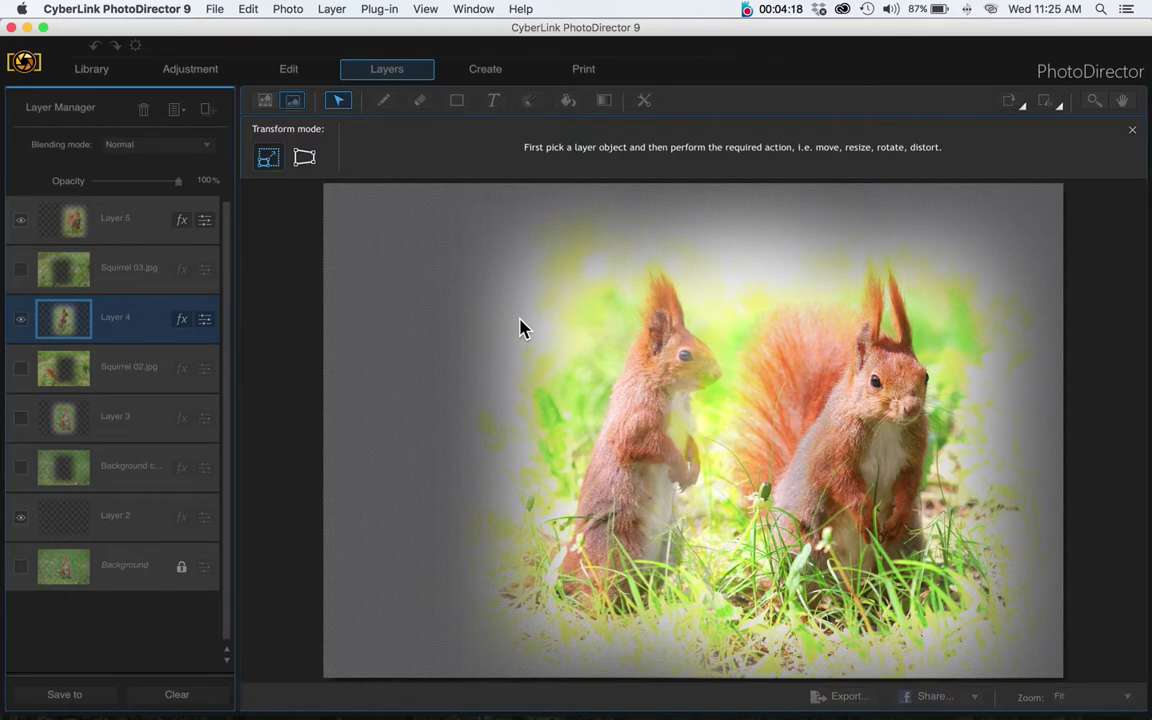
Step: Show Layer 3, hide Layers 4 and 5, and move Layer 3's squirrel to the left side
{"action": "left_click", "coordinate": [140, 425]}
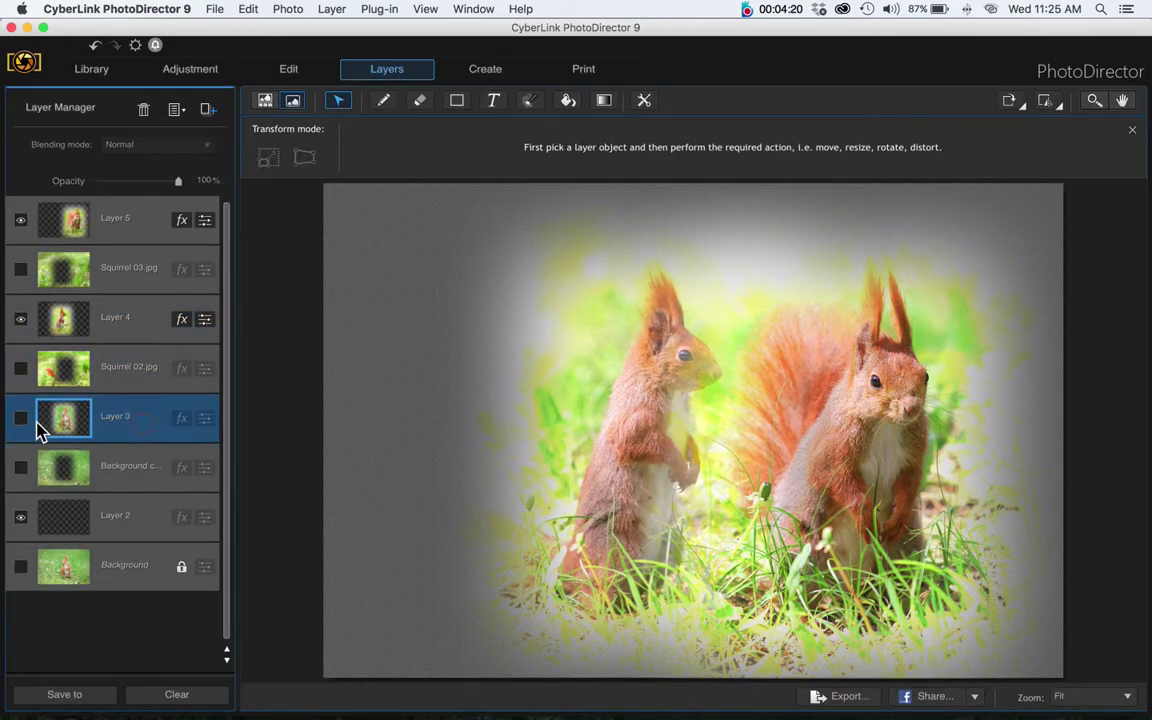
{"action": "left_click", "coordinate": [22, 419]}
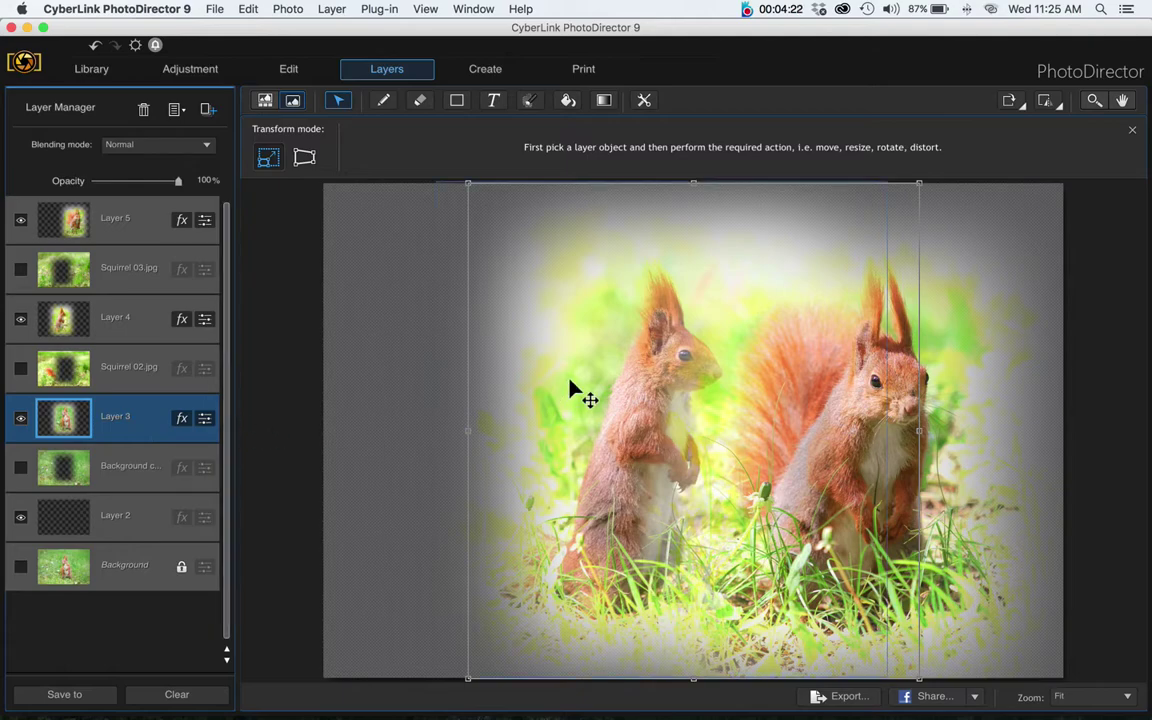
{"action": "left_click", "coordinate": [22, 322]}
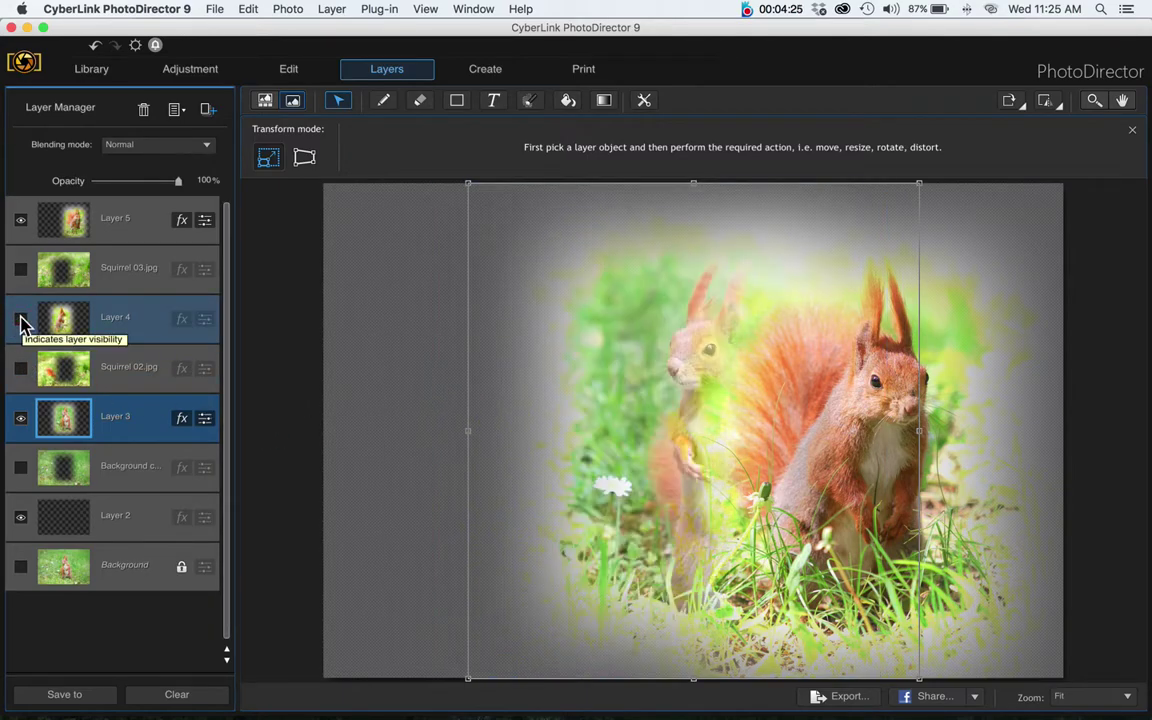
{"action": "left_click", "coordinate": [22, 221]}
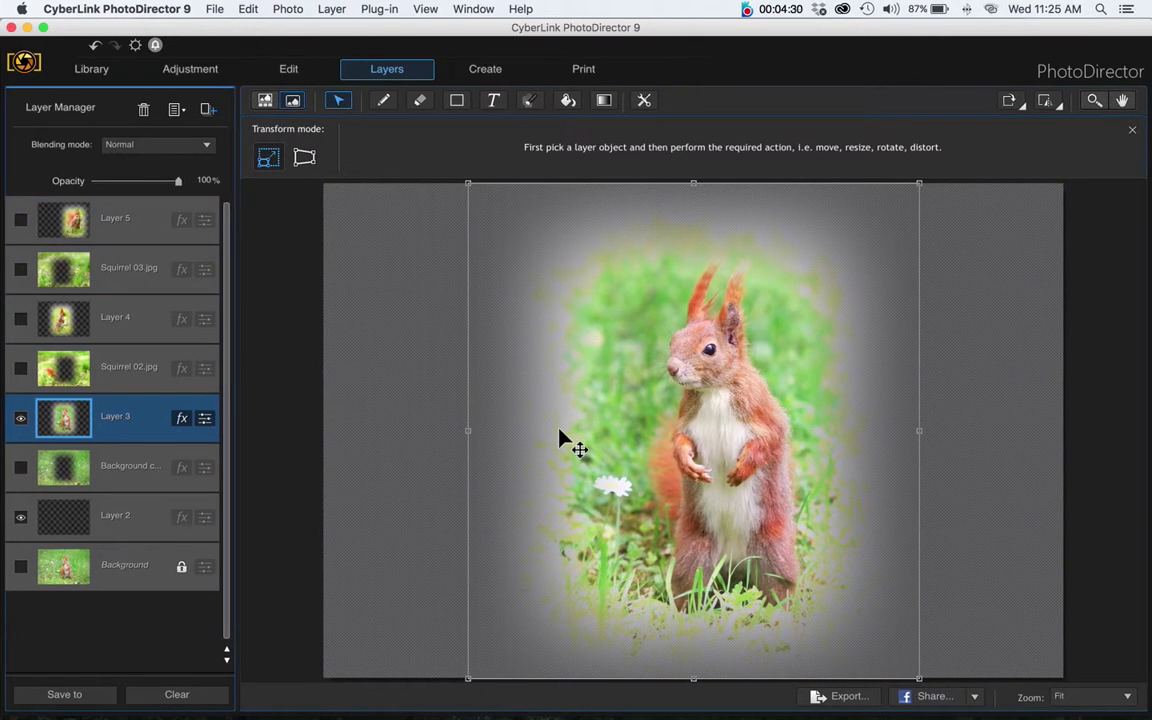
{"action": "left_click_drag", "start_coordinate": [574, 437], "coordinate": [378, 437]}
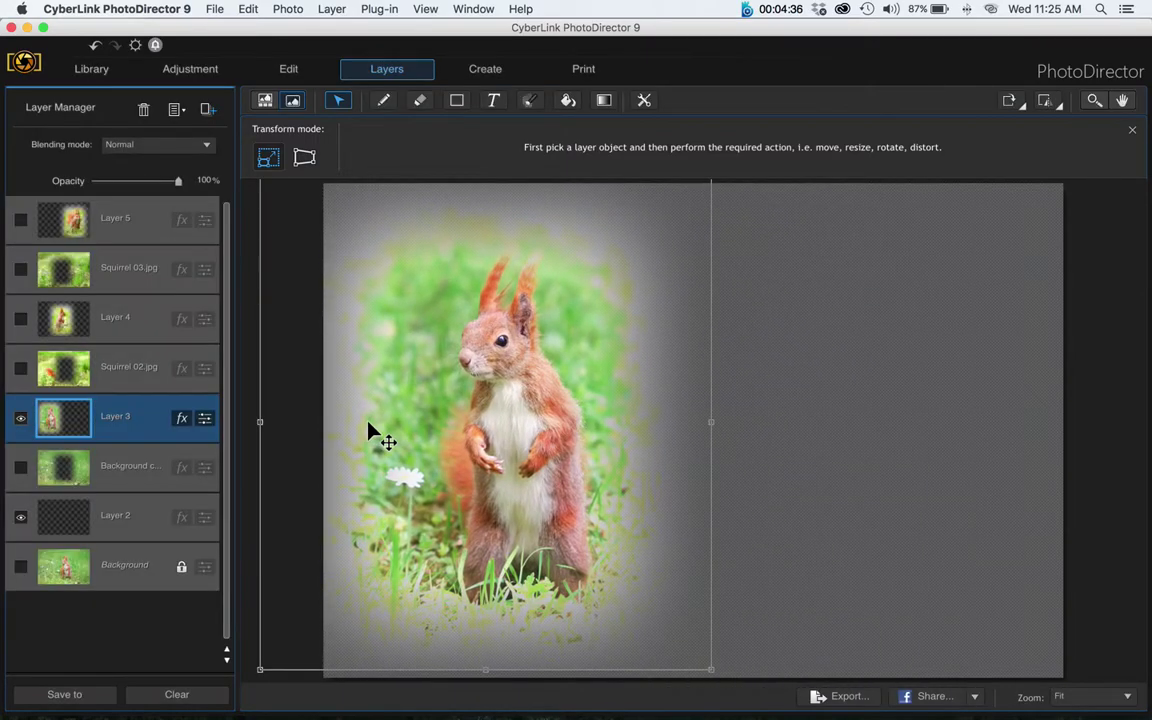
Step: Show Layers 4 and 5 again and spread the three squirrels further apart
{"action": "left_click", "coordinate": [21, 320]}
{"action": "left_click", "coordinate": [21, 220]}
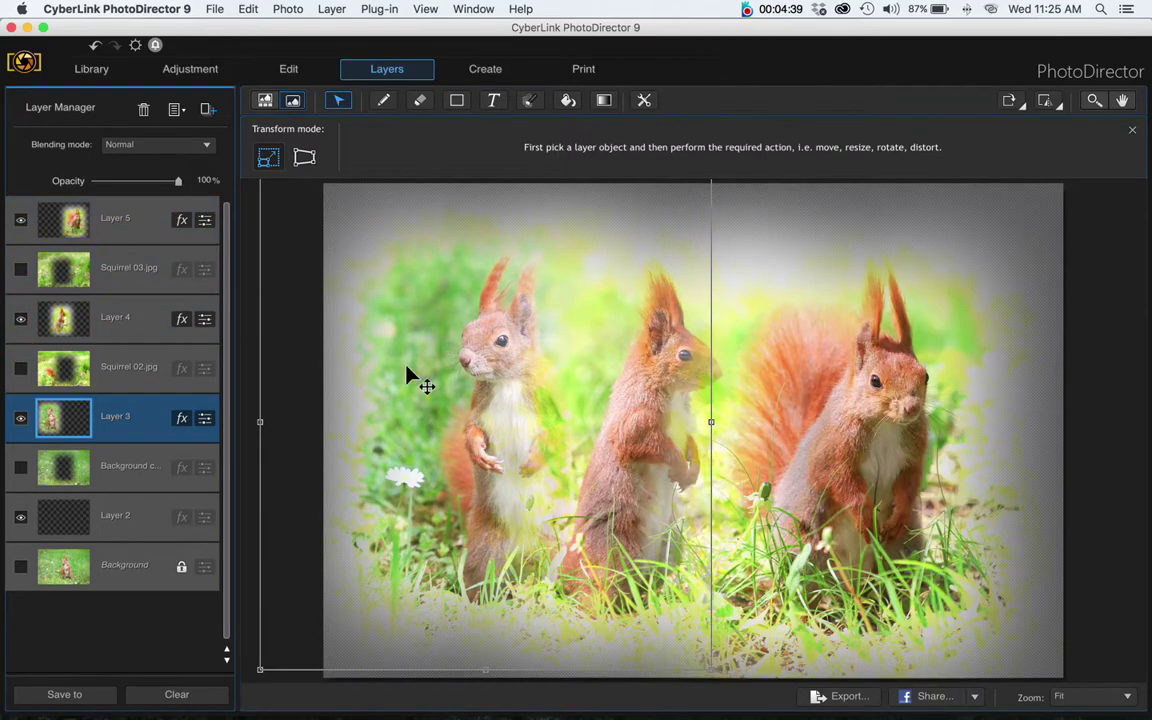
{"action": "left_click", "coordinate": [134, 221]}
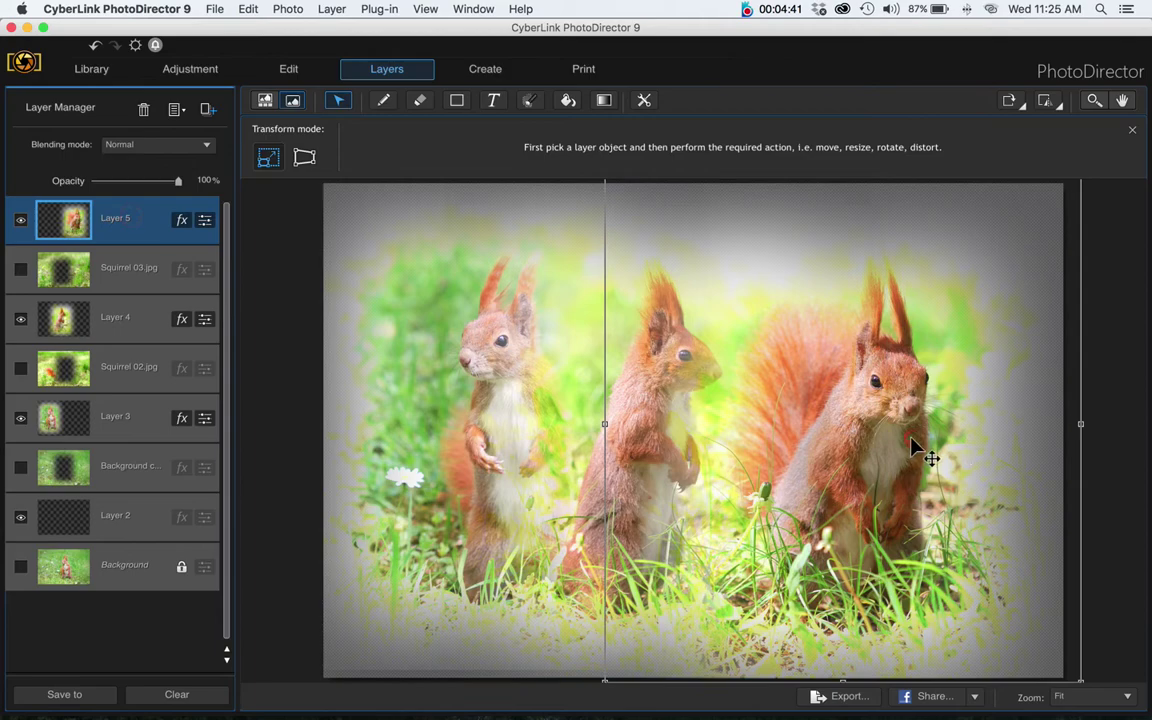
{"action": "left_click_drag", "start_coordinate": [911, 440], "coordinate": [949, 441]}
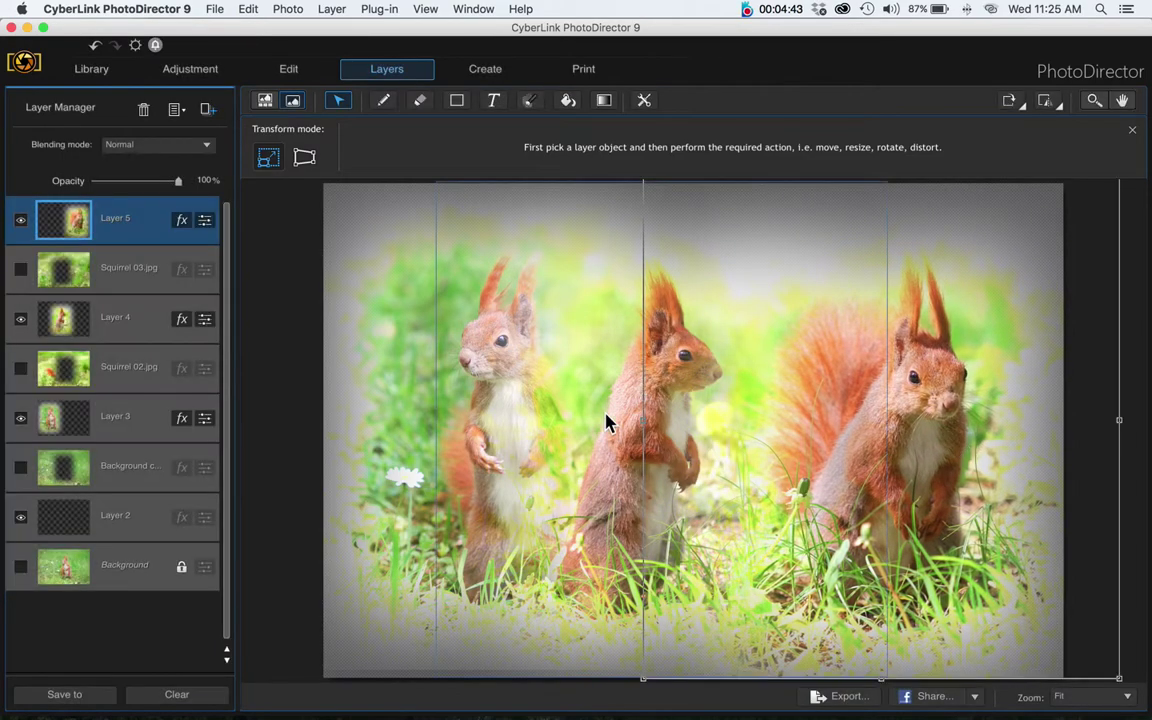
{"action": "left_click", "coordinate": [610, 428]}
{"action": "left_click_drag", "start_coordinate": [635, 427], "coordinate": [660, 432]}
{"action": "left_click", "coordinate": [450, 411]}
{"action": "left_click_drag", "start_coordinate": [450, 411], "coordinate": [426, 409]}
{"action": "left_click_drag", "start_coordinate": [920, 437], "coordinate": [979, 422]}
Step: Fine-tune the spacing: nudge left and middle squirrels left, right squirrel slightly up
{"action": "left_click", "coordinate": [640, 437]}
{"action": "left_click_drag", "start_coordinate": [640, 437], "coordinate": [655, 441]}
{"action": "left_click", "coordinate": [462, 434]}
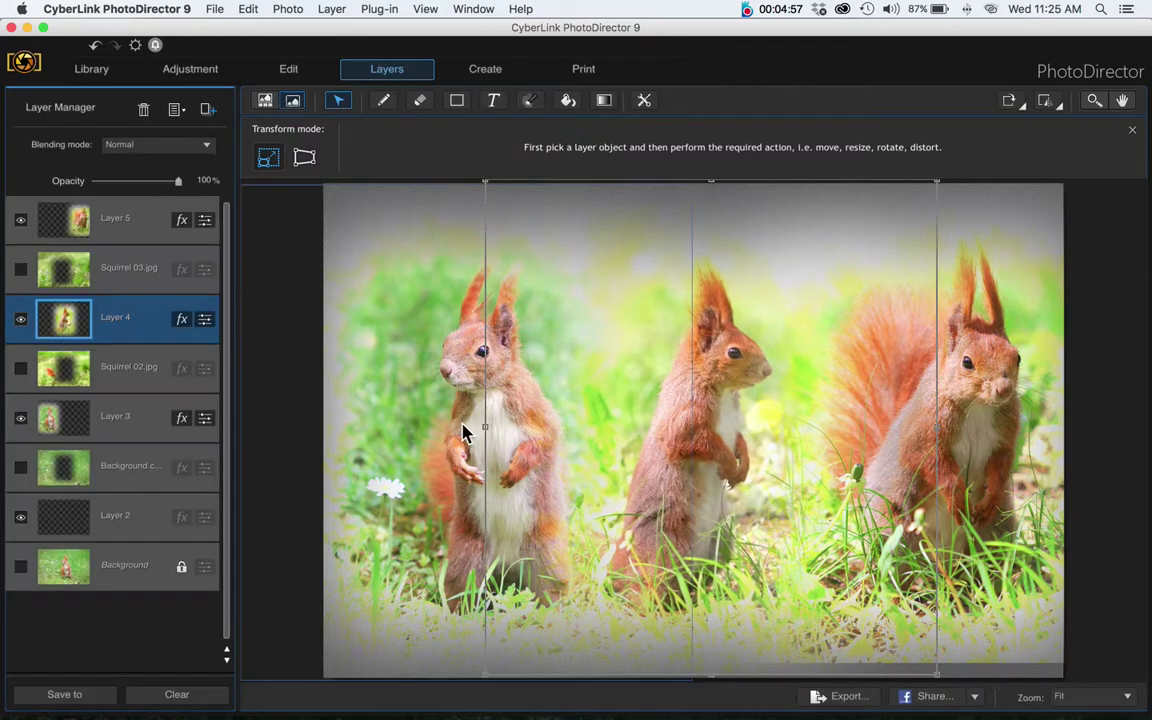
{"action": "left_click_drag", "start_coordinate": [462, 434], "coordinate": [451, 431]}
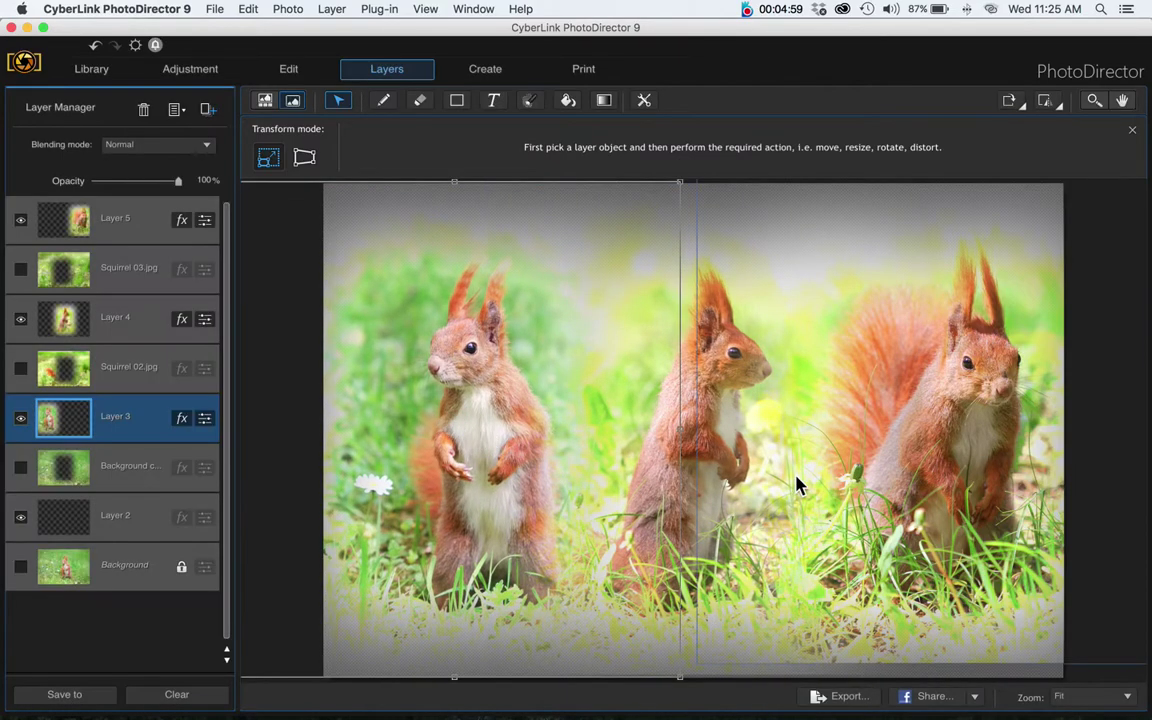
{"action": "left_click", "coordinate": [718, 458]}
{"action": "left_click_drag", "start_coordinate": [704, 444], "coordinate": [693, 443]}
{"action": "left_click", "coordinate": [967, 437]}
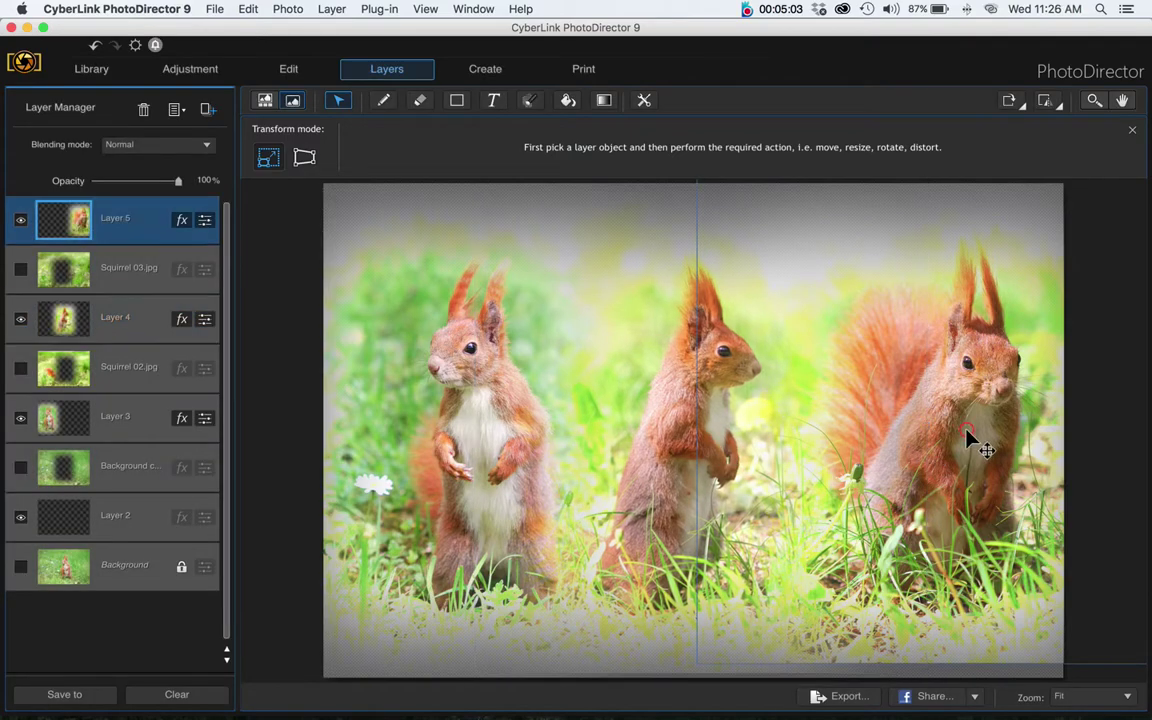
{"action": "left_click_drag", "start_coordinate": [967, 437], "coordinate": [972, 432]}
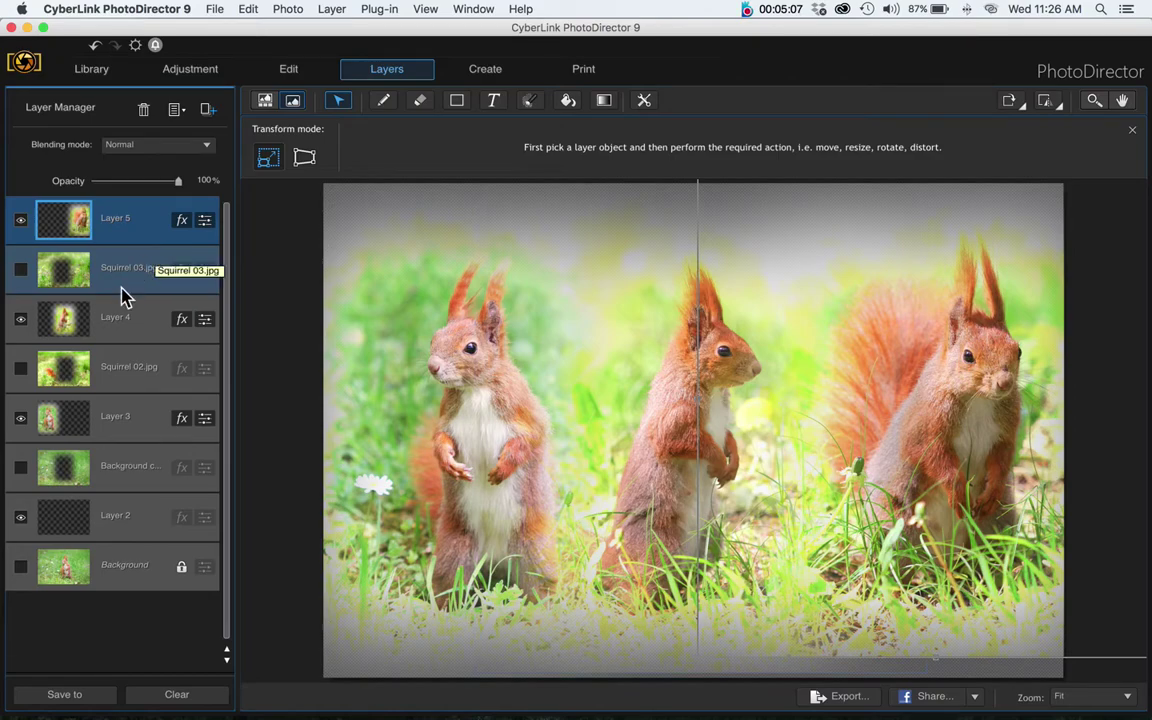
Step: Reorder the Layer Manager so Layer 5 sits below Layer 4
{"action": "left_click_drag", "start_coordinate": [155, 222], "coordinate": [124, 354]}
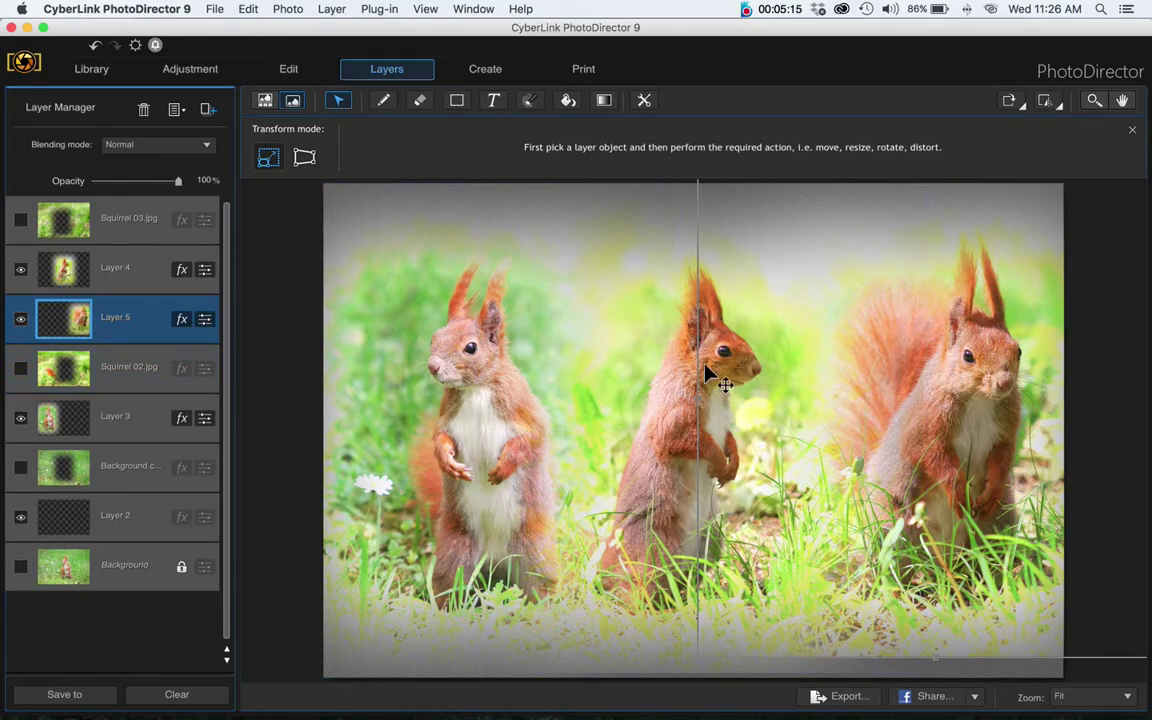
{"action": "left_click_drag", "start_coordinate": [120, 330], "coordinate": [118, 207]}
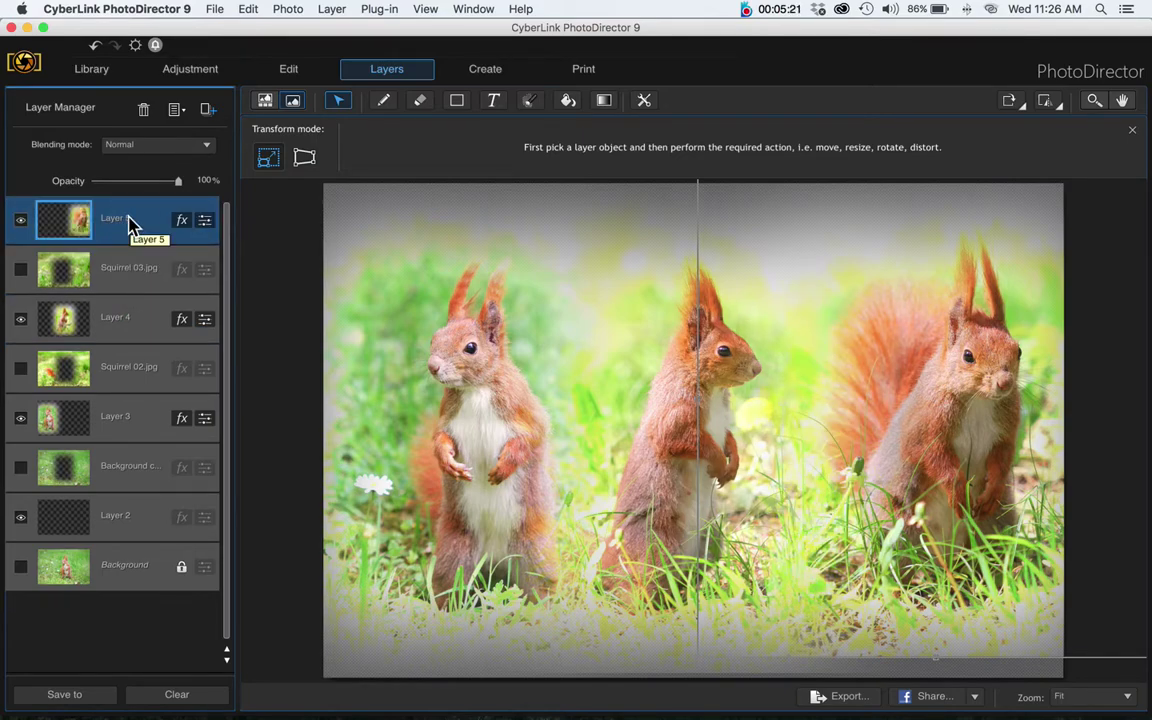
{"action": "left_click_drag", "start_coordinate": [128, 222], "coordinate": [111, 359]}
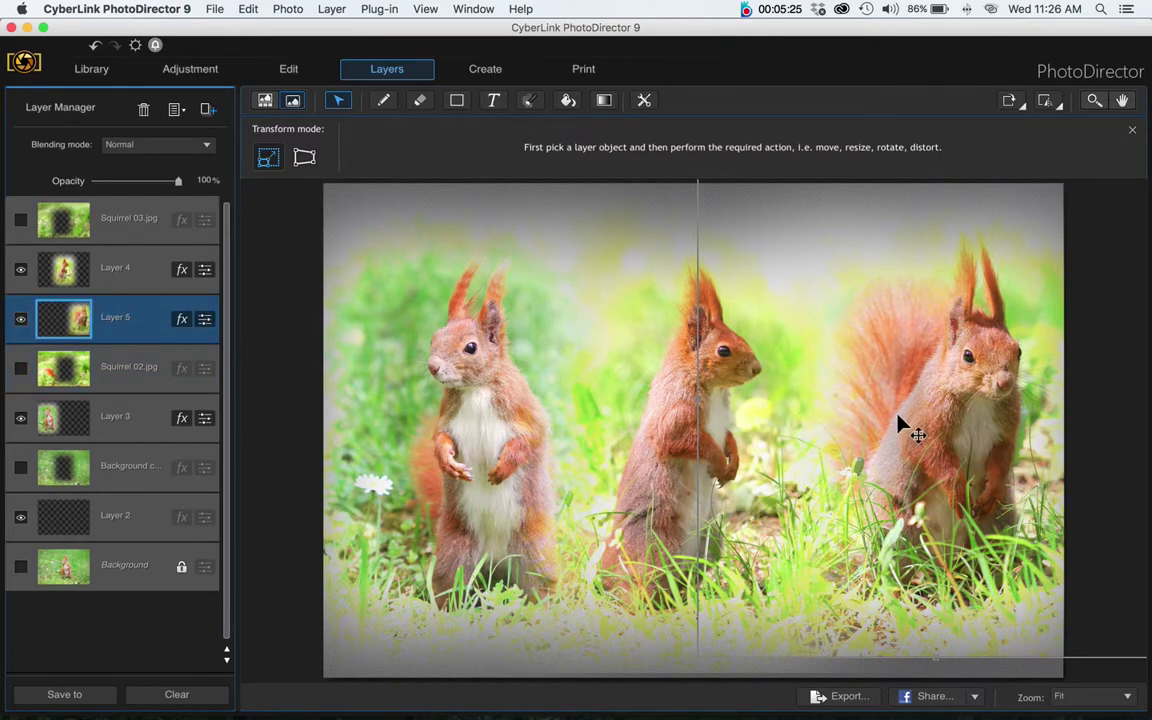
Step: Shift the middle squirrel slightly right and down with the Select tool
{"action": "left_click", "coordinate": [679, 430]}
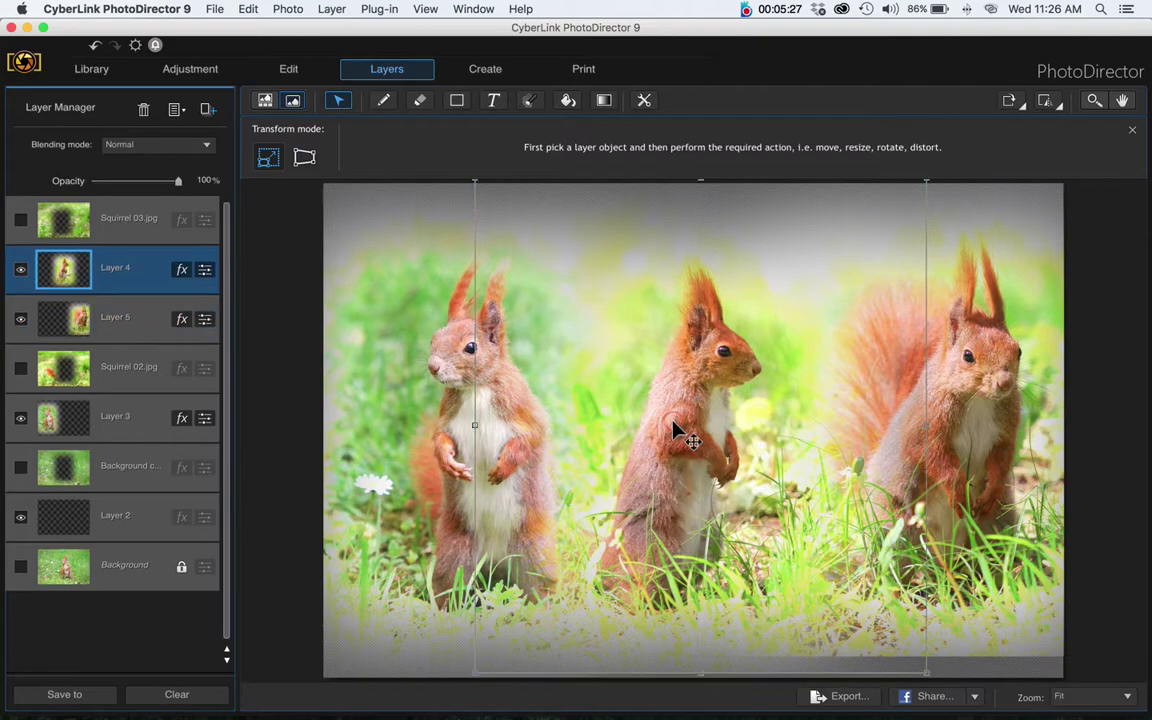
{"action": "left_click_drag", "start_coordinate": [681, 408], "coordinate": [686, 424]}
{"action": "left_click", "coordinate": [1020, 440]}
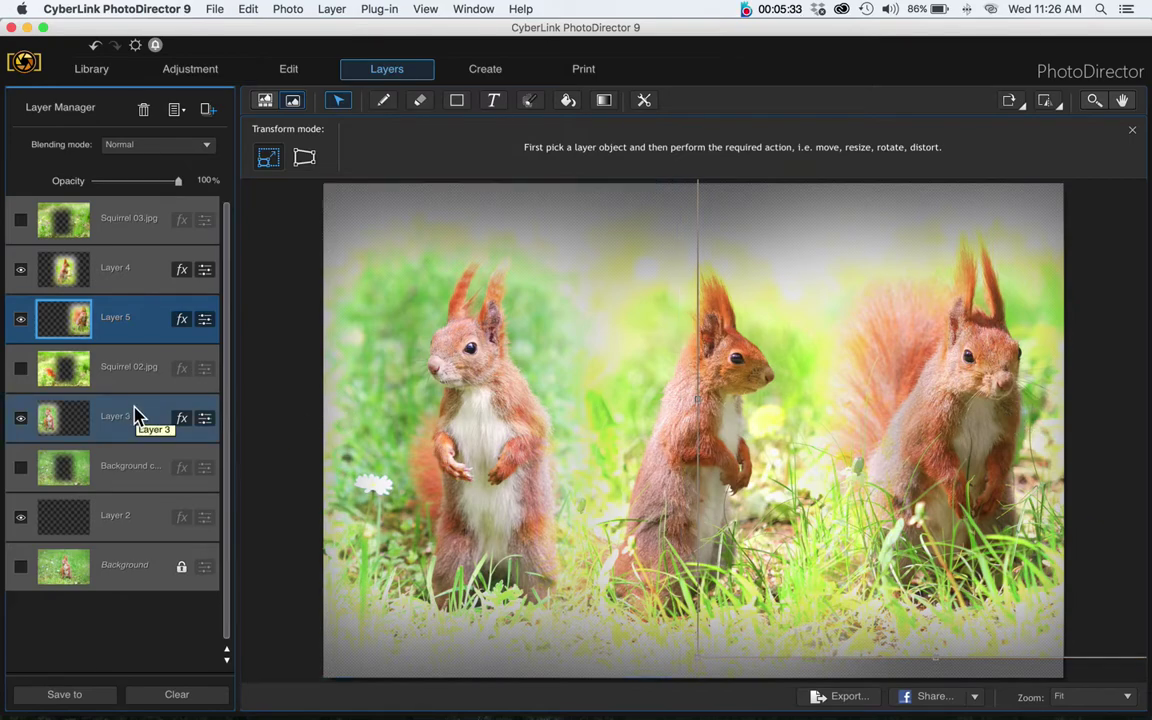
{"action": "left_click", "coordinate": [122, 470]}
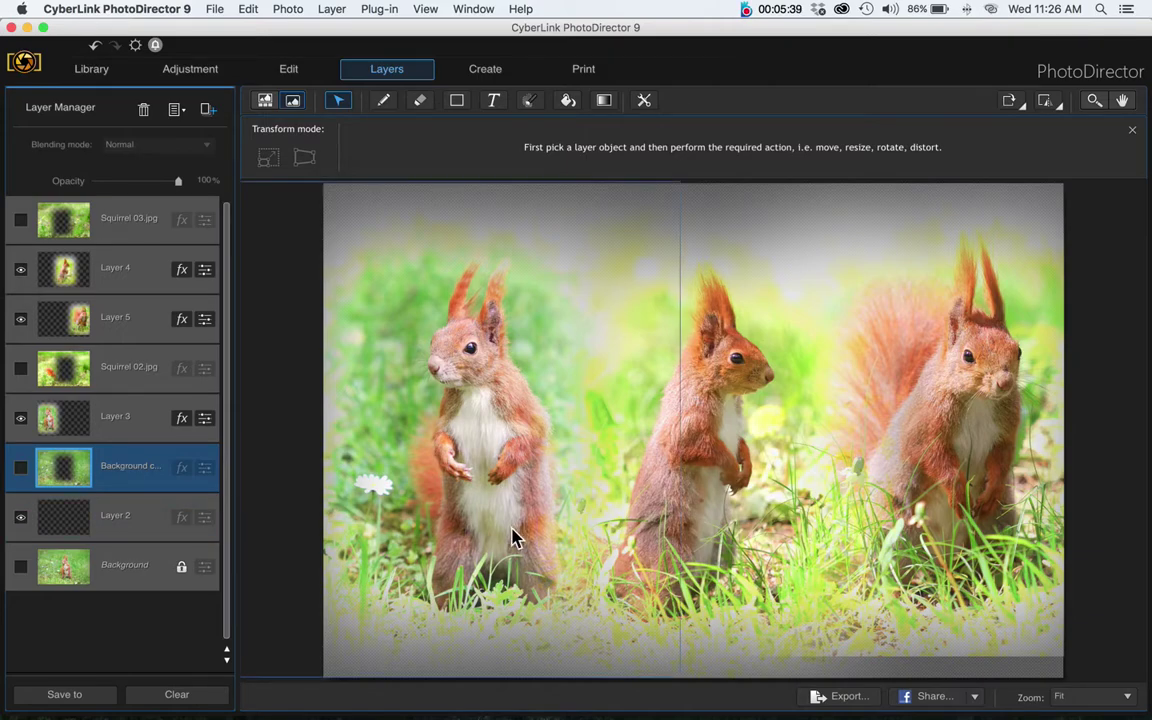
Step: Fill Layer 2 with medium green (#008d00, brightness 55) using the Fill tool
{"action": "left_click", "coordinate": [127, 528]}
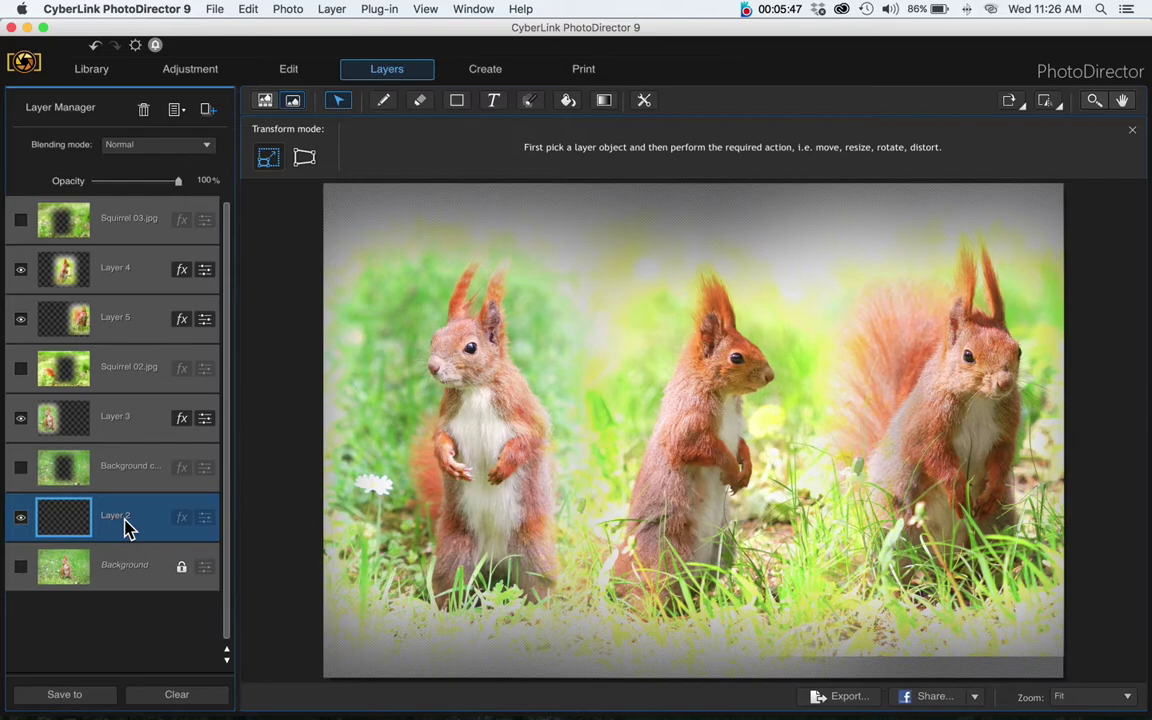
{"action": "left_click", "coordinate": [568, 102]}
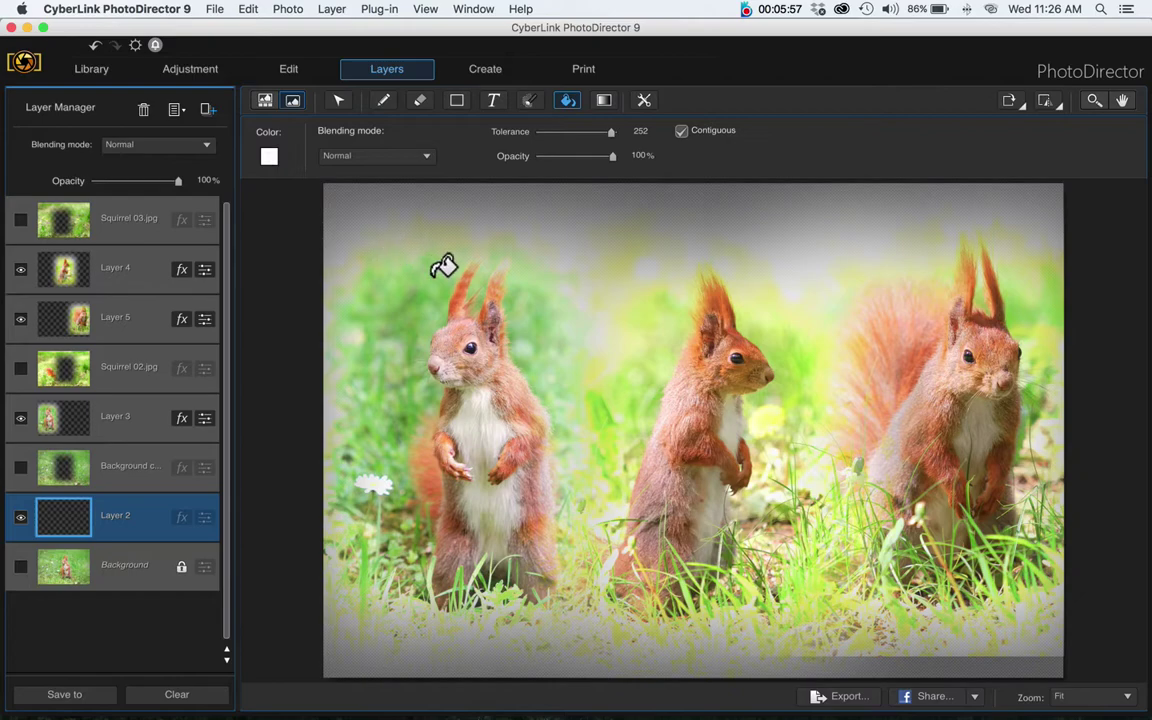
{"action": "left_click", "coordinate": [470, 273]}
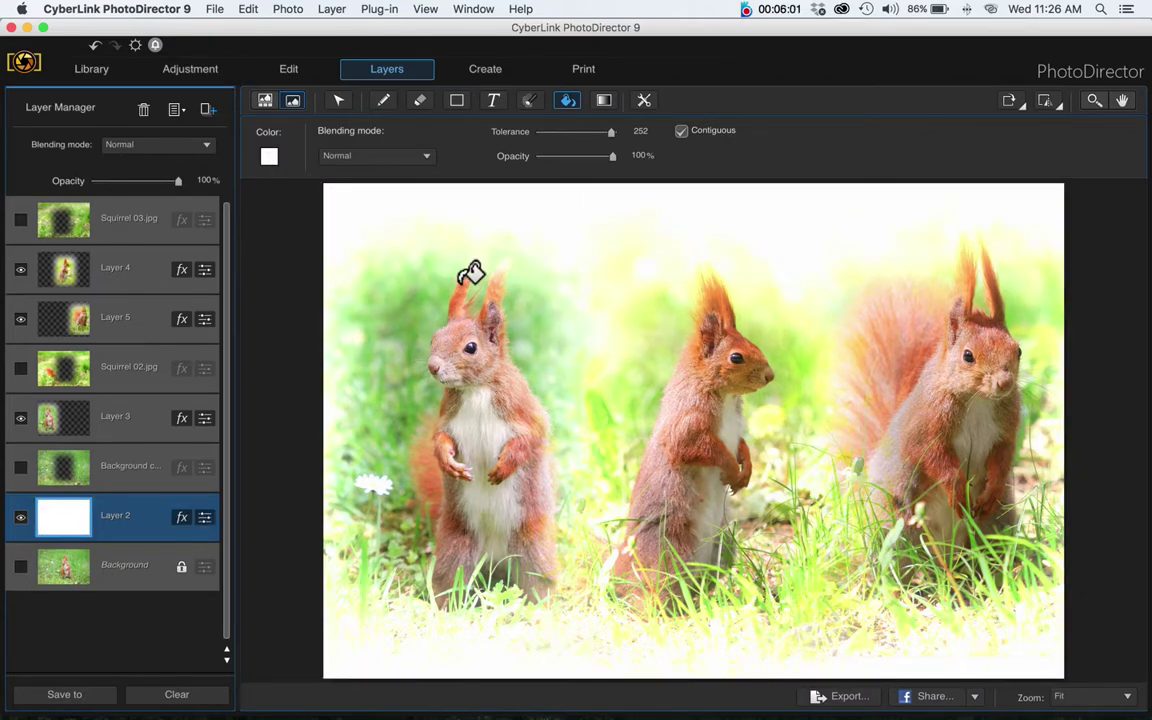
{"action": "left_click", "coordinate": [270, 158]}
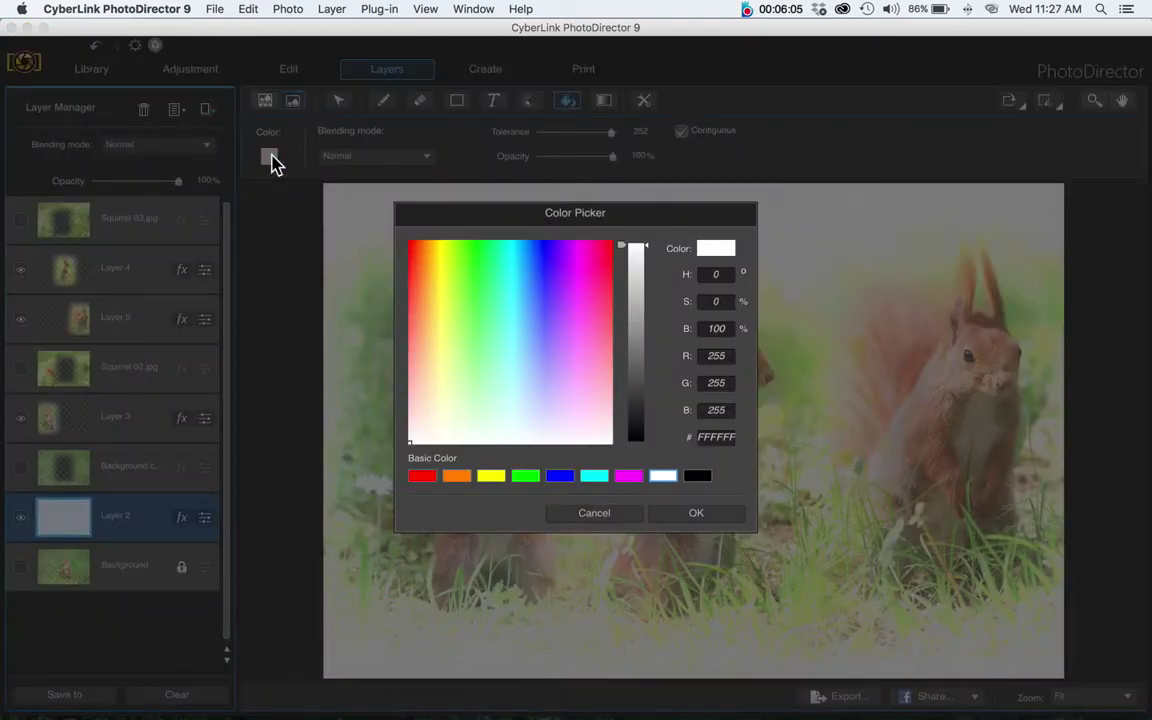
{"action": "left_click", "coordinate": [526, 477]}
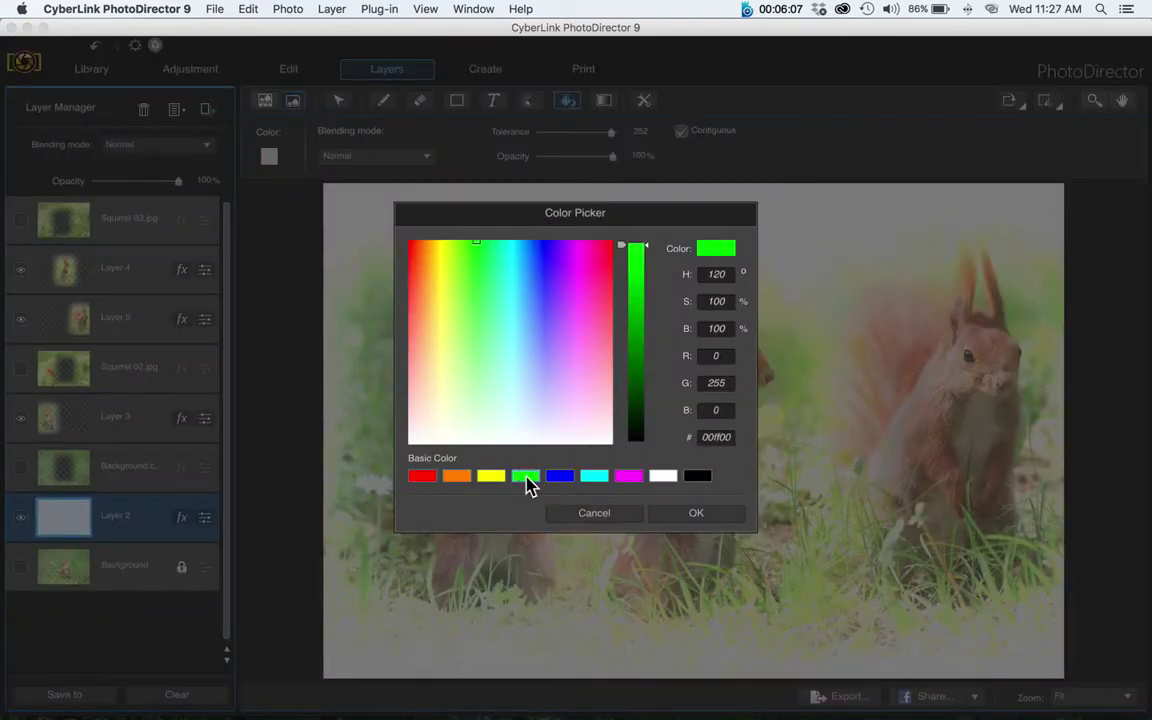
{"action": "left_click", "coordinate": [636, 332]}
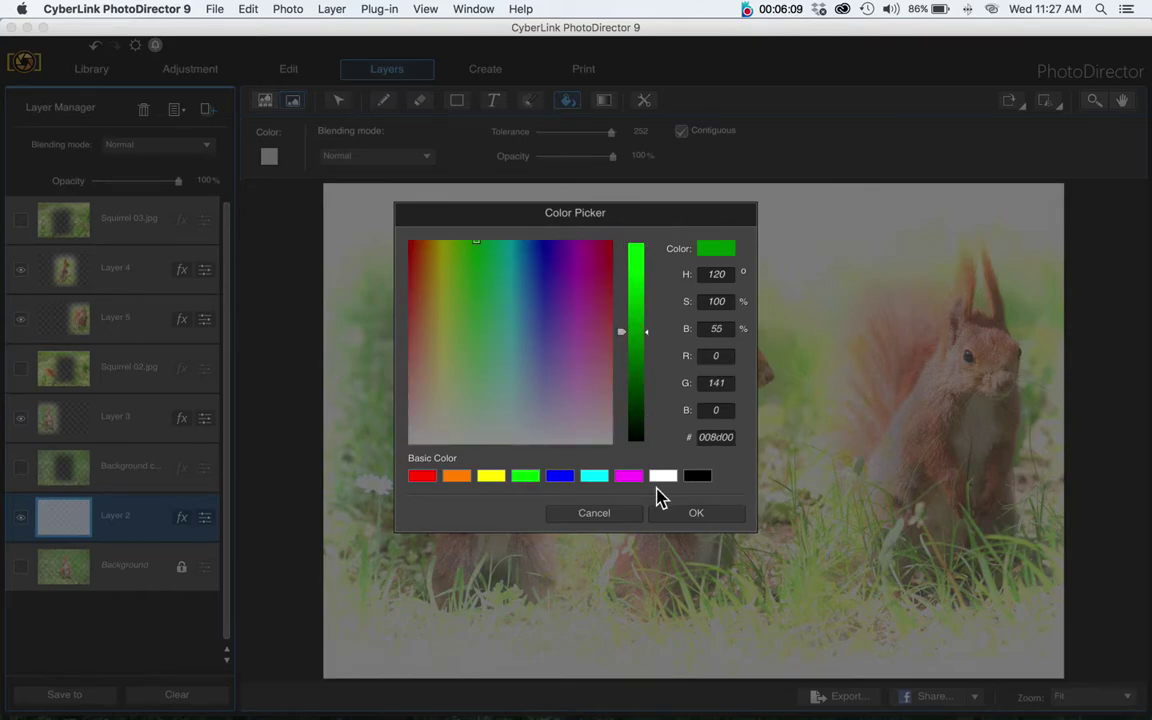
{"action": "left_click", "coordinate": [667, 513]}
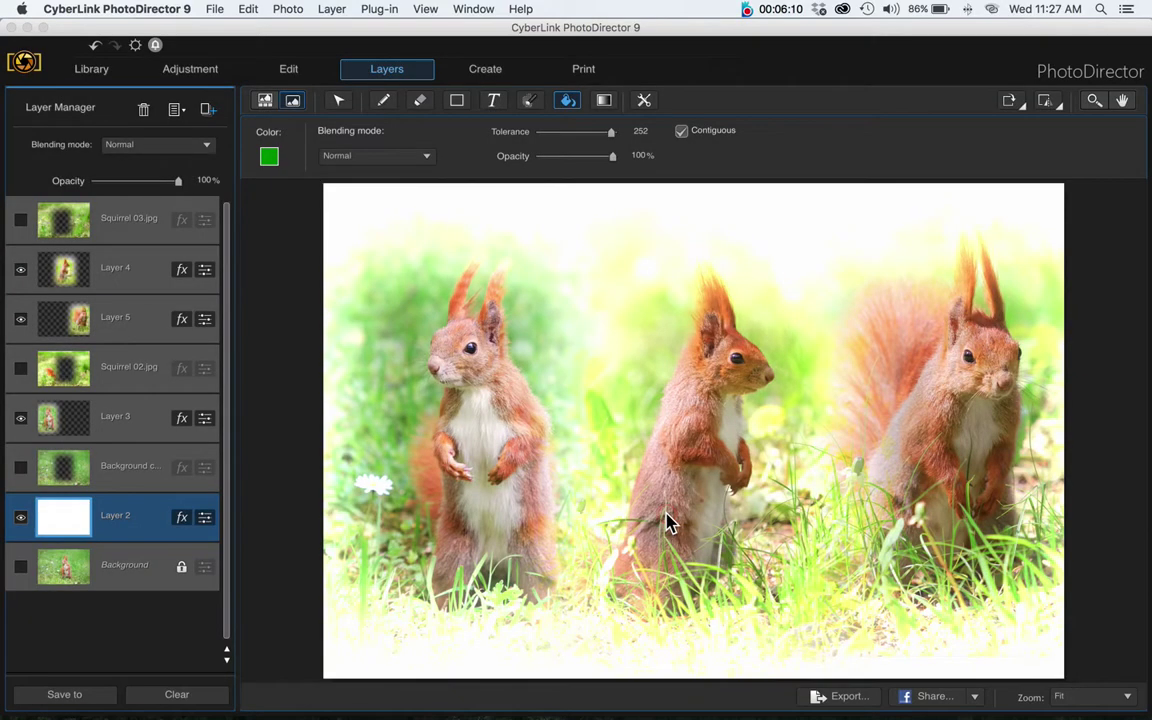
{"action": "left_click", "coordinate": [566, 398]}
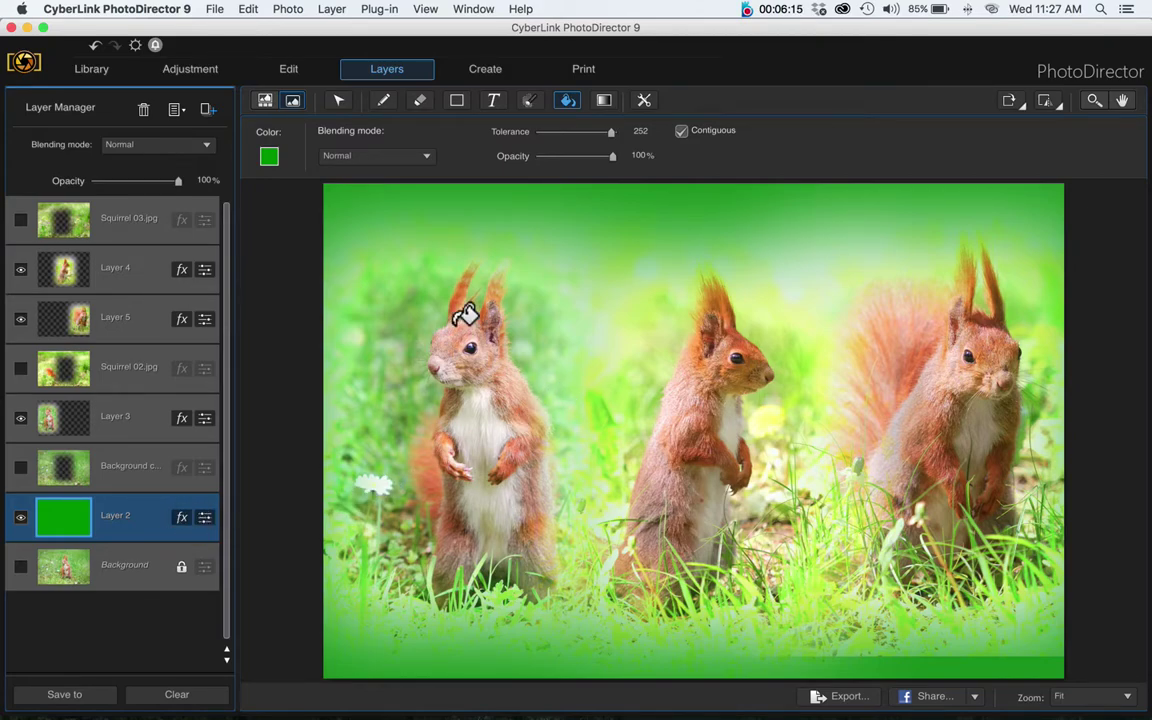
Step: Drag a white linear gradient at 48% opacity across Layer 2 to pale the green
{"action": "left_click", "coordinate": [606, 101]}
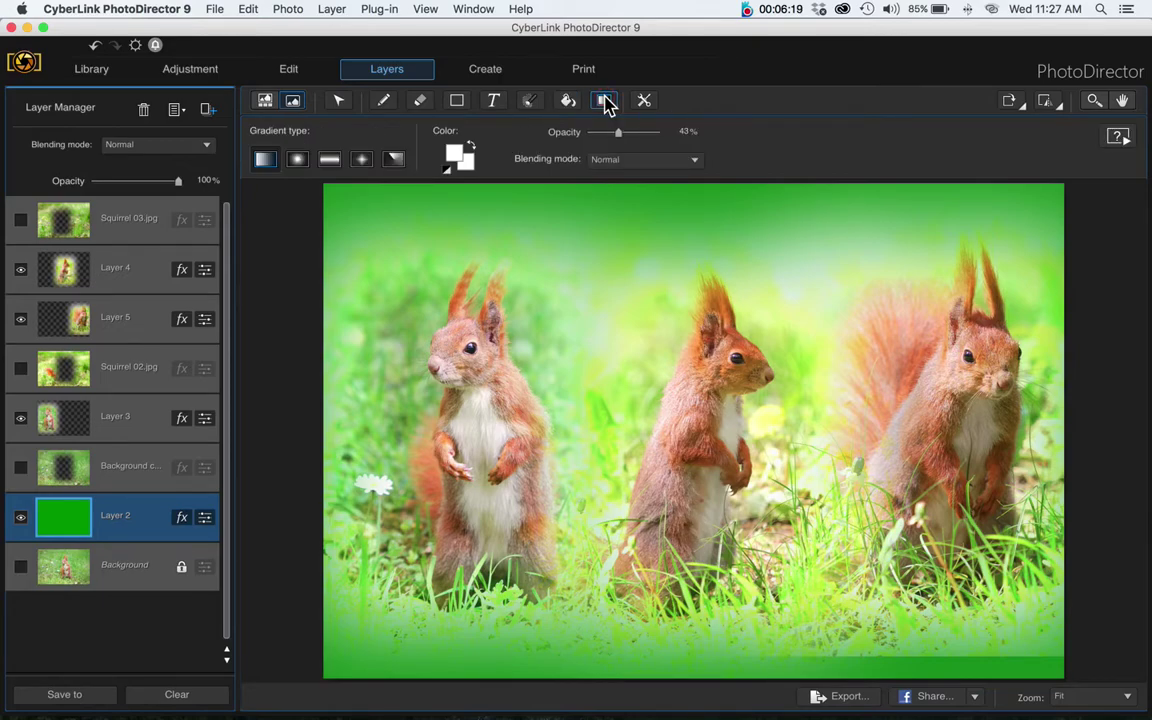
{"action": "left_click", "coordinate": [266, 163]}
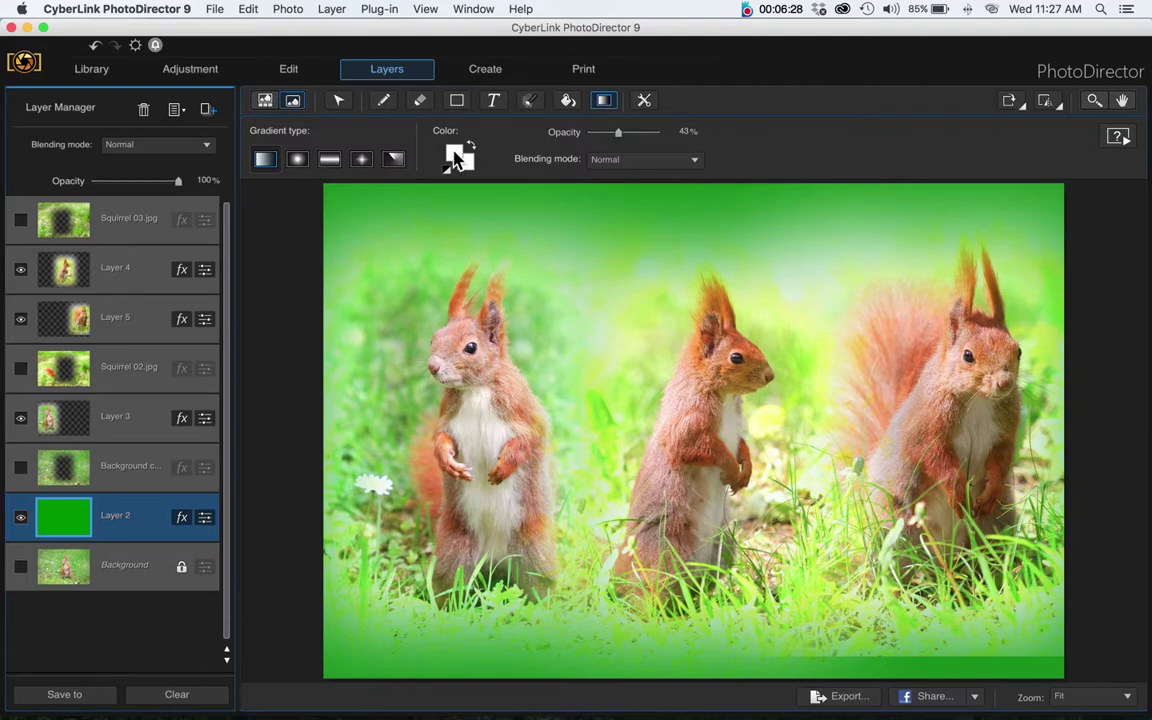
{"action": "left_click", "coordinate": [457, 155]}
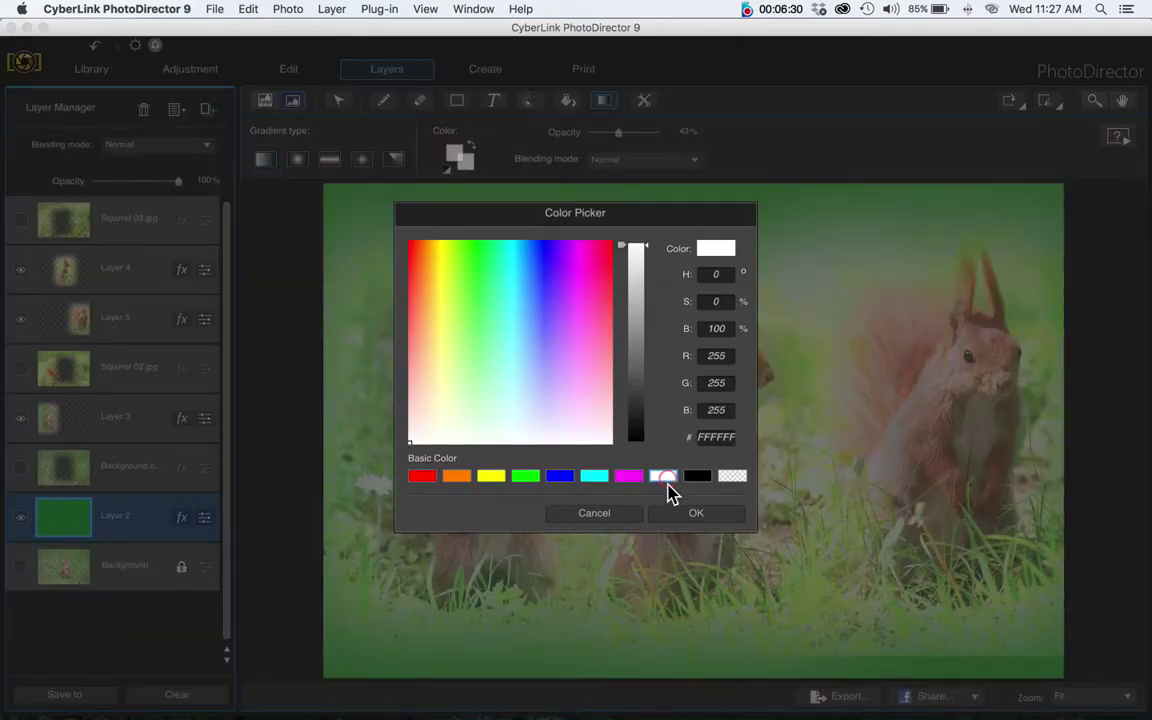
{"action": "left_click", "coordinate": [672, 513]}
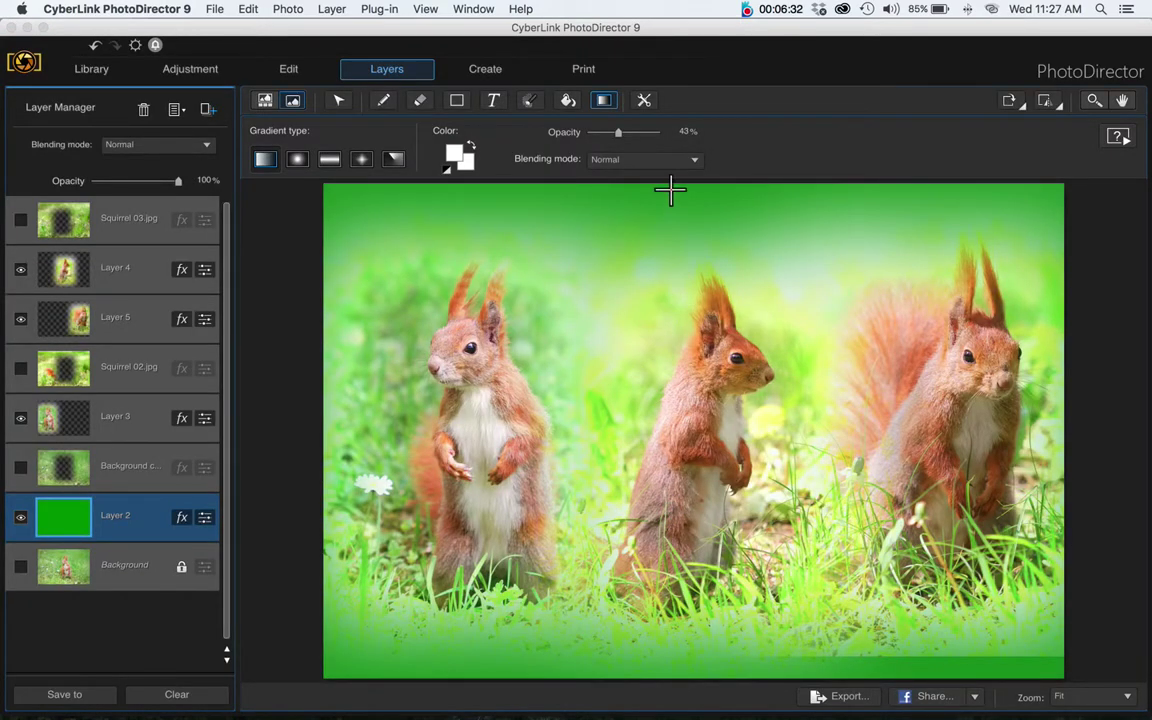
{"action": "left_click", "coordinate": [617, 135]}
{"action": "left_click_drag", "start_coordinate": [426, 211], "coordinate": [577, 209]}
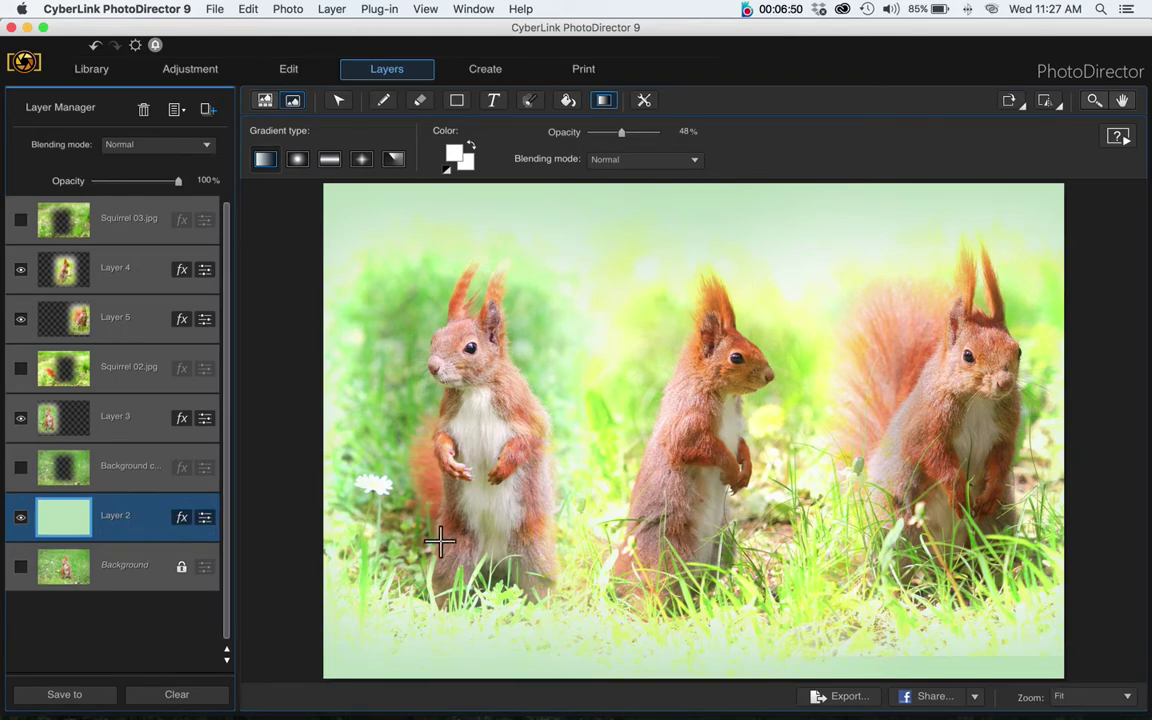
{"action": "left_click", "coordinate": [128, 269]}
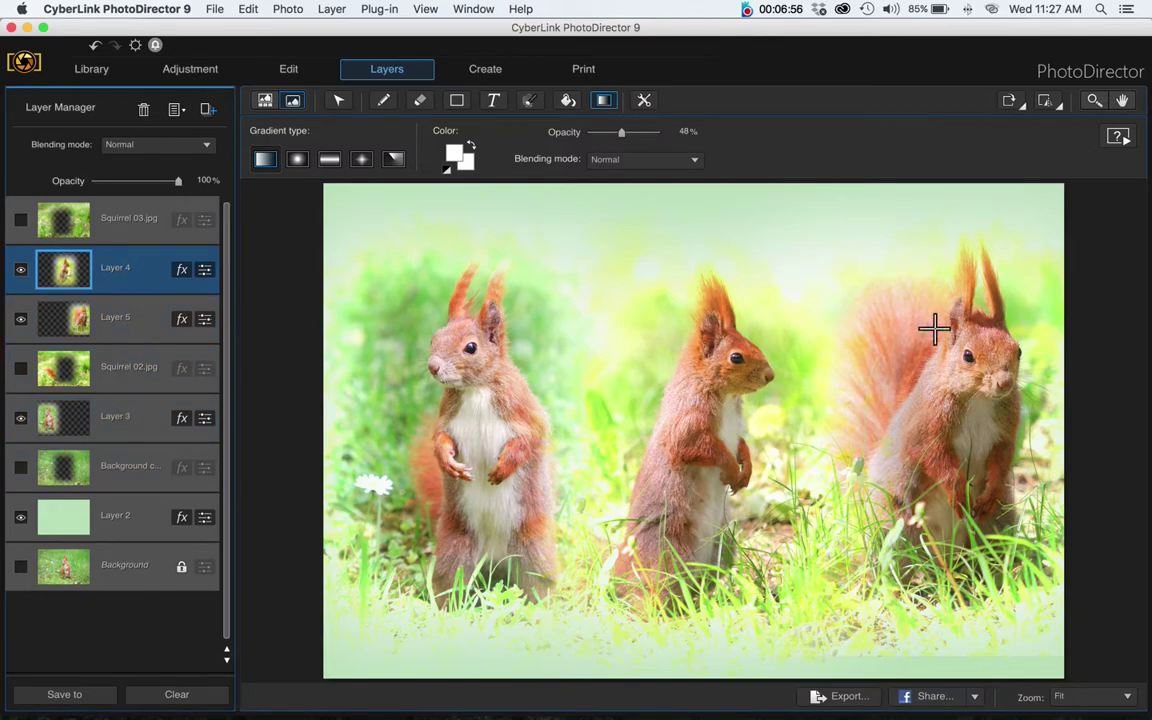
Step: Enlarge the right squirrel and move it further right, adjusting the middle squirrel's position
{"action": "left_click", "coordinate": [337, 103]}
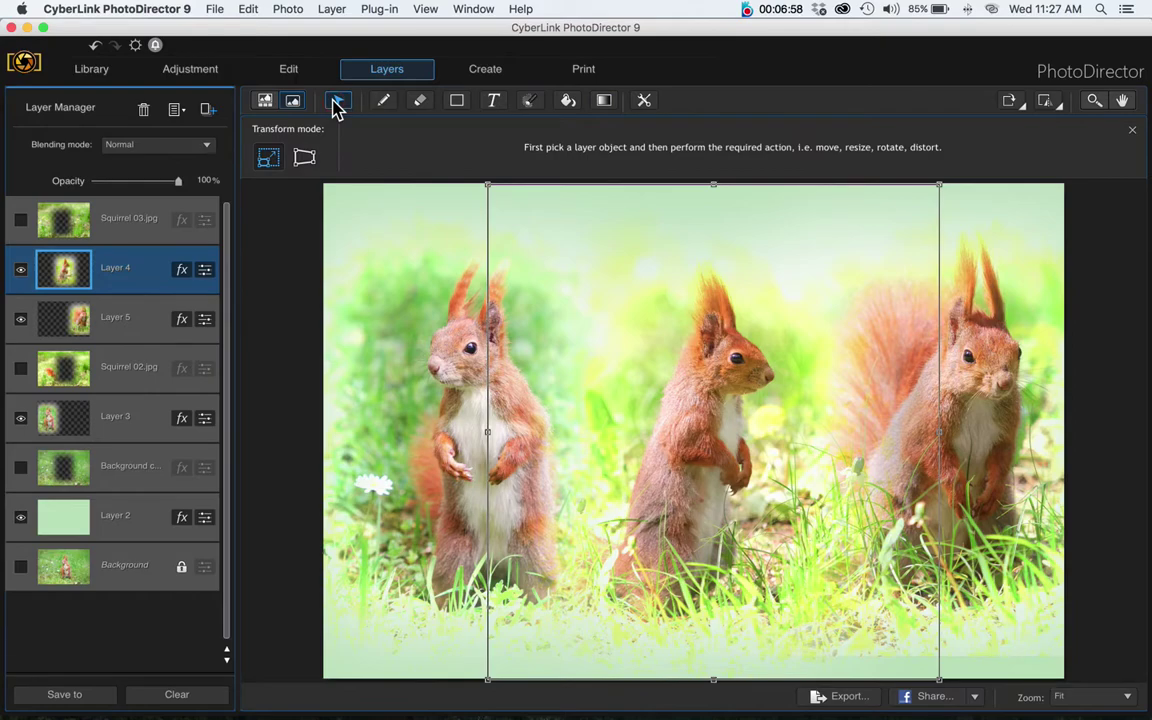
{"action": "left_click", "coordinate": [988, 372]}
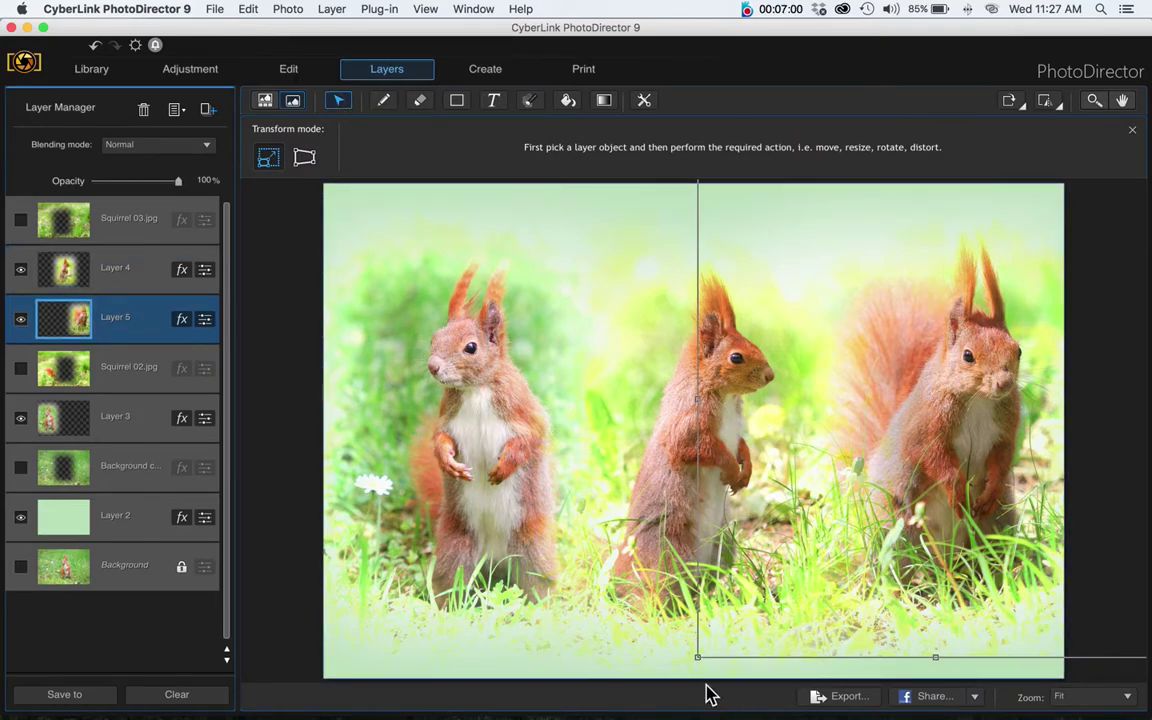
{"action": "left_click_drag", "start_coordinate": [690, 660], "coordinate": [666, 681]}
{"action": "left_click", "coordinate": [843, 571]}
{"action": "left_click_drag", "start_coordinate": [843, 571], "coordinate": [874, 553]}
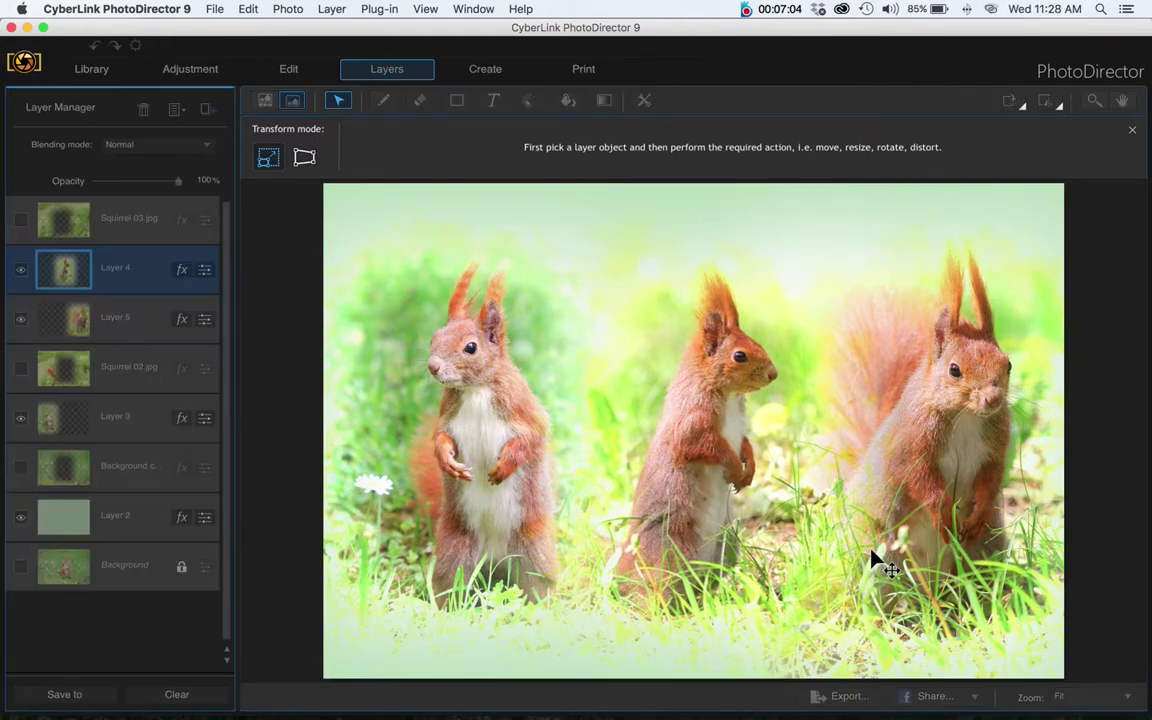
{"action": "left_click_drag", "start_coordinate": [728, 535], "coordinate": [707, 545]}
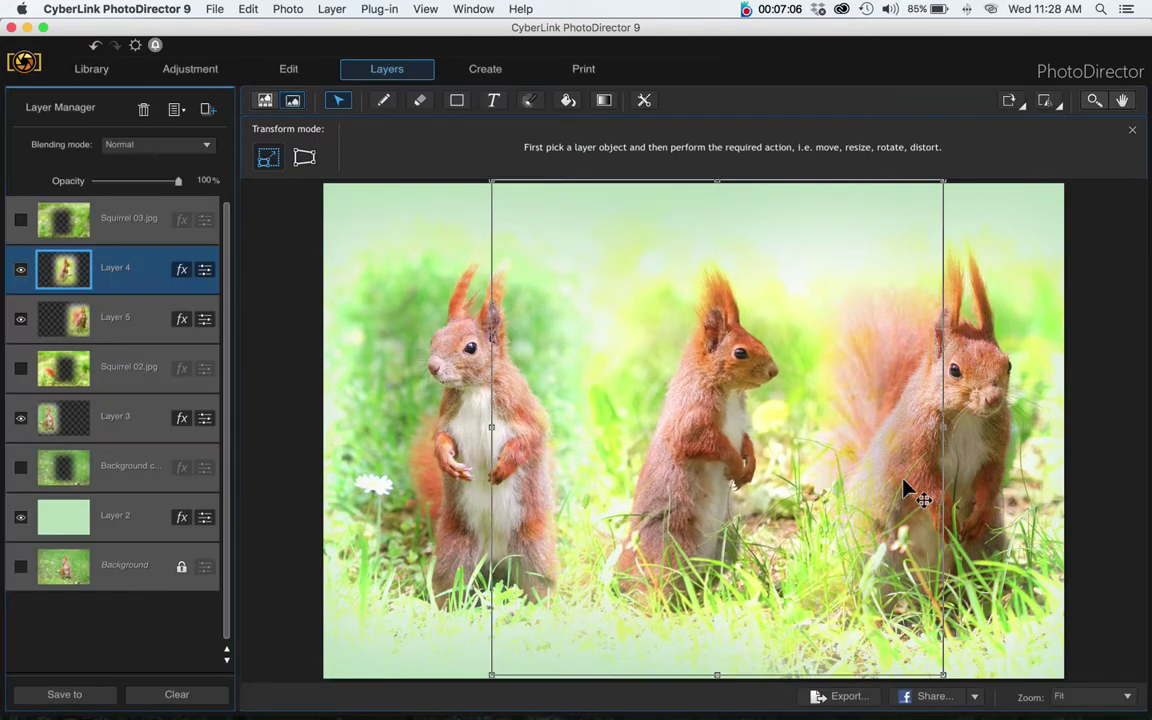
{"action": "left_click", "coordinate": [967, 476]}
{"action": "left_click_drag", "start_coordinate": [970, 466], "coordinate": [1010, 425]}
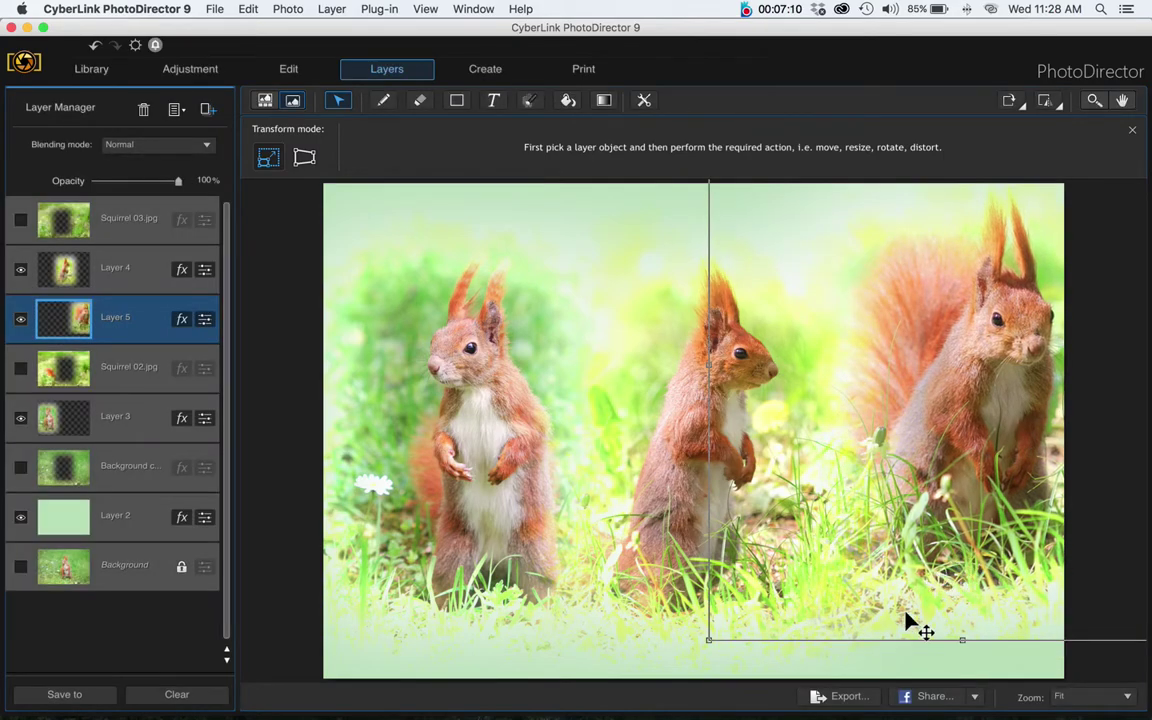
{"action": "left_click_drag", "start_coordinate": [714, 642], "coordinate": [677, 675]}
{"action": "left_click_drag", "start_coordinate": [945, 572], "coordinate": [977, 599]}
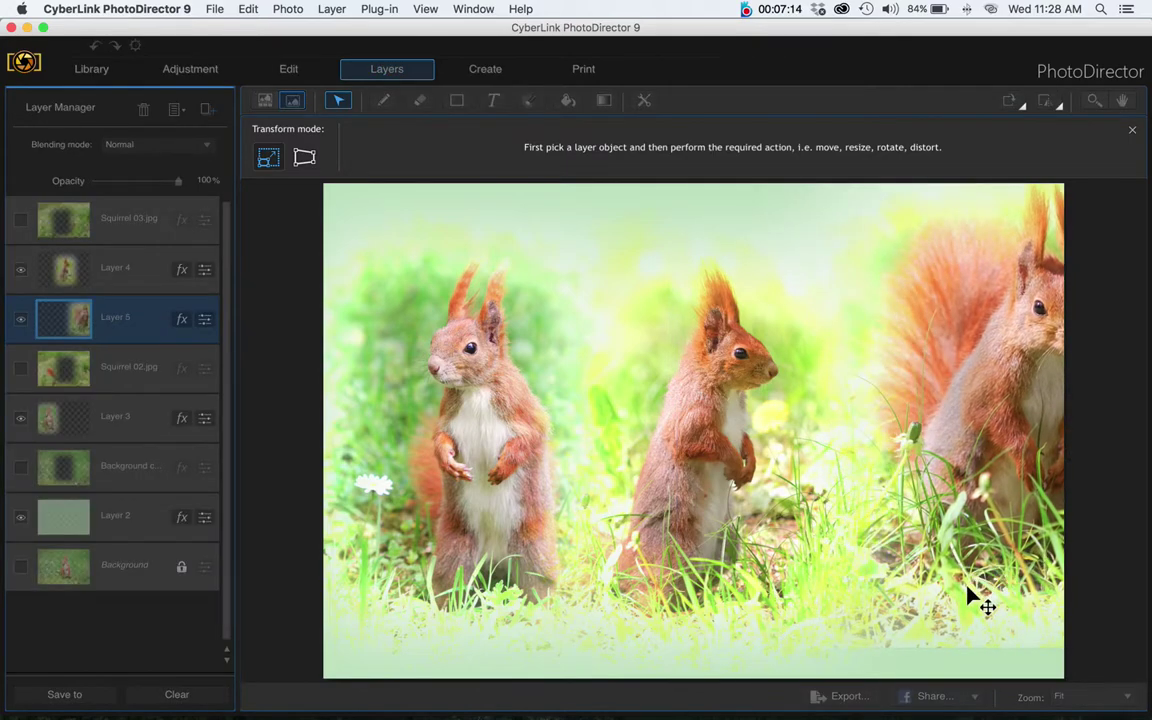
Step: Nudge the middle and right squirrels left, then enlarge the middle and left squirrels
{"action": "left_click", "coordinate": [668, 510]}
{"action": "left_click_drag", "start_coordinate": [668, 512], "coordinate": [650, 521]}
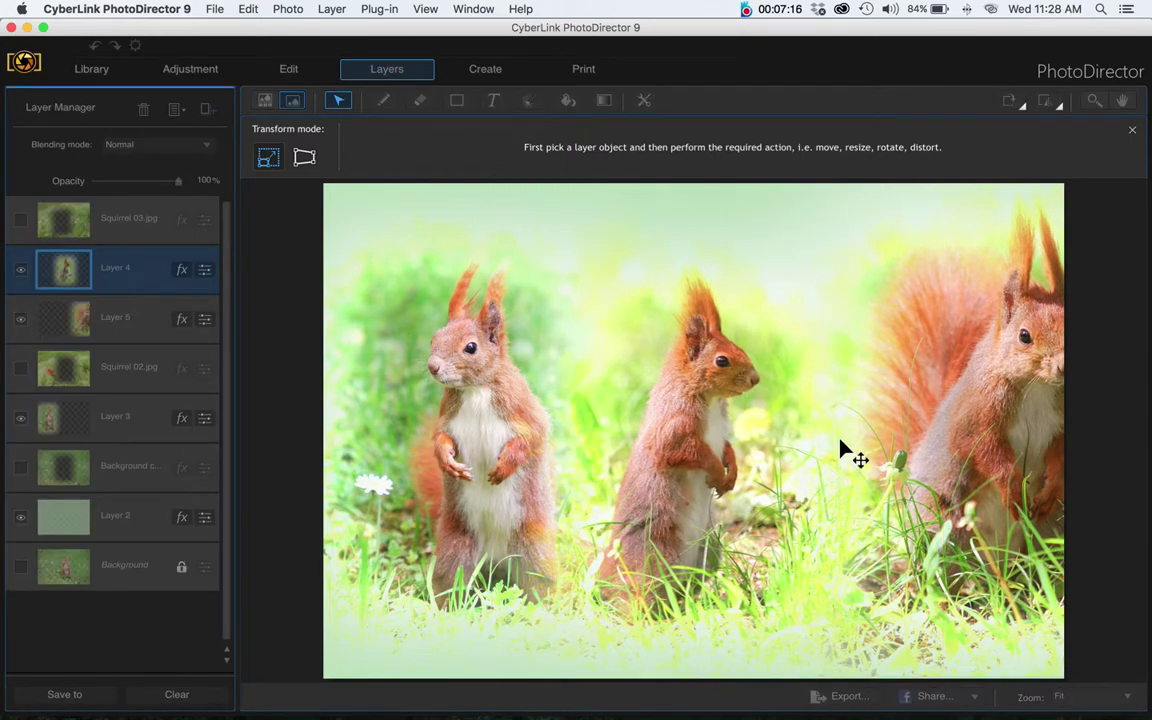
{"action": "left_click_drag", "start_coordinate": [1003, 424], "coordinate": [955, 416]}
{"action": "left_click", "coordinate": [694, 419]}
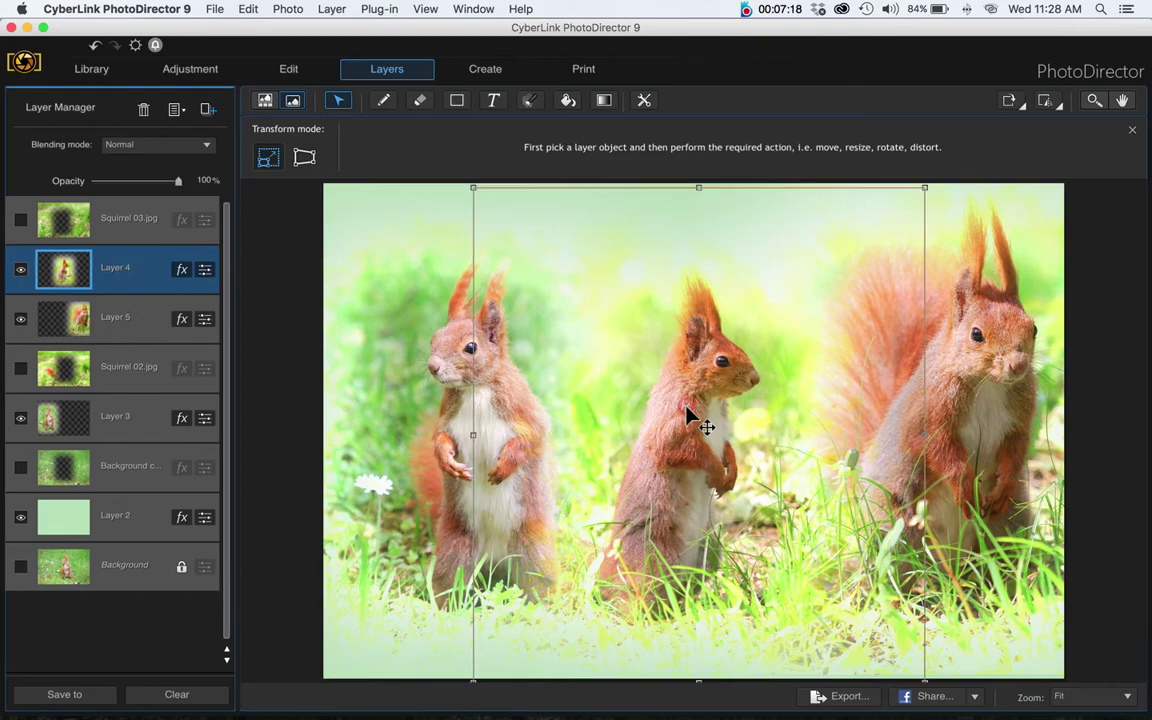
{"action": "left_click_drag", "start_coordinate": [473, 187], "coordinate": [393, 145]}
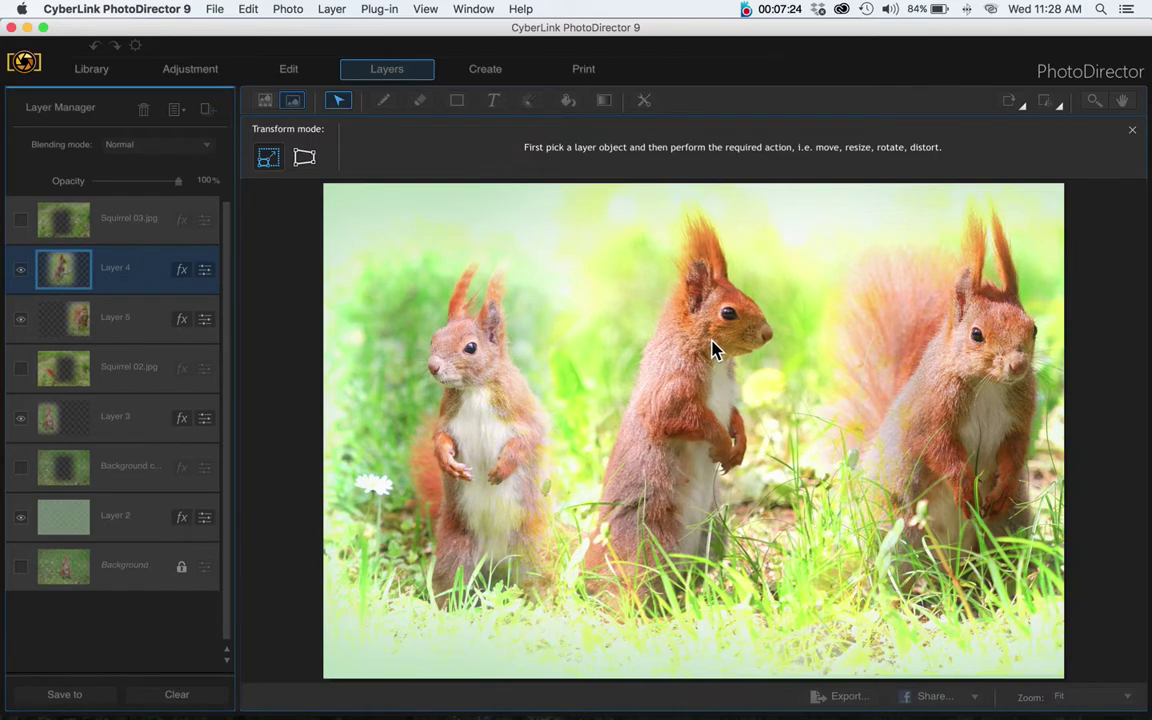
{"action": "left_click", "coordinate": [488, 390]}
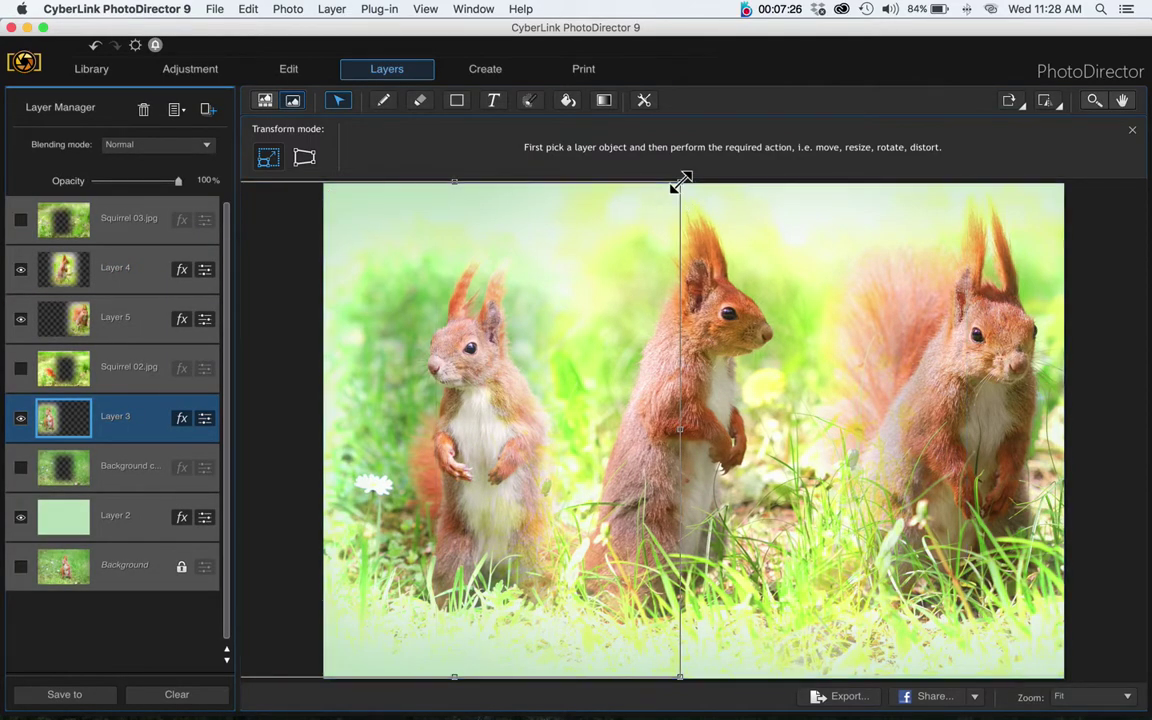
{"action": "left_click_drag", "start_coordinate": [681, 180], "coordinate": [746, 141]}
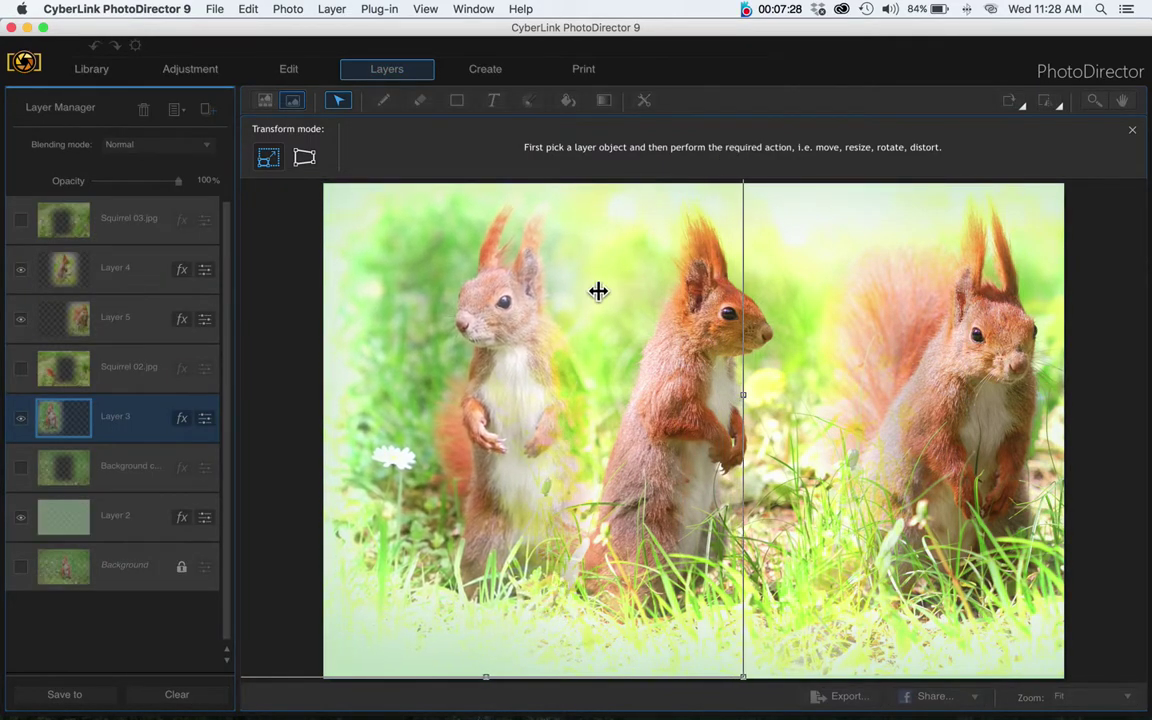
Step: Shift the middle squirrel about 50 px right and the left squirrel slightly left and down
{"action": "left_click", "coordinate": [527, 327]}
{"action": "left_click_drag", "start_coordinate": [513, 323], "coordinate": [571, 311]}
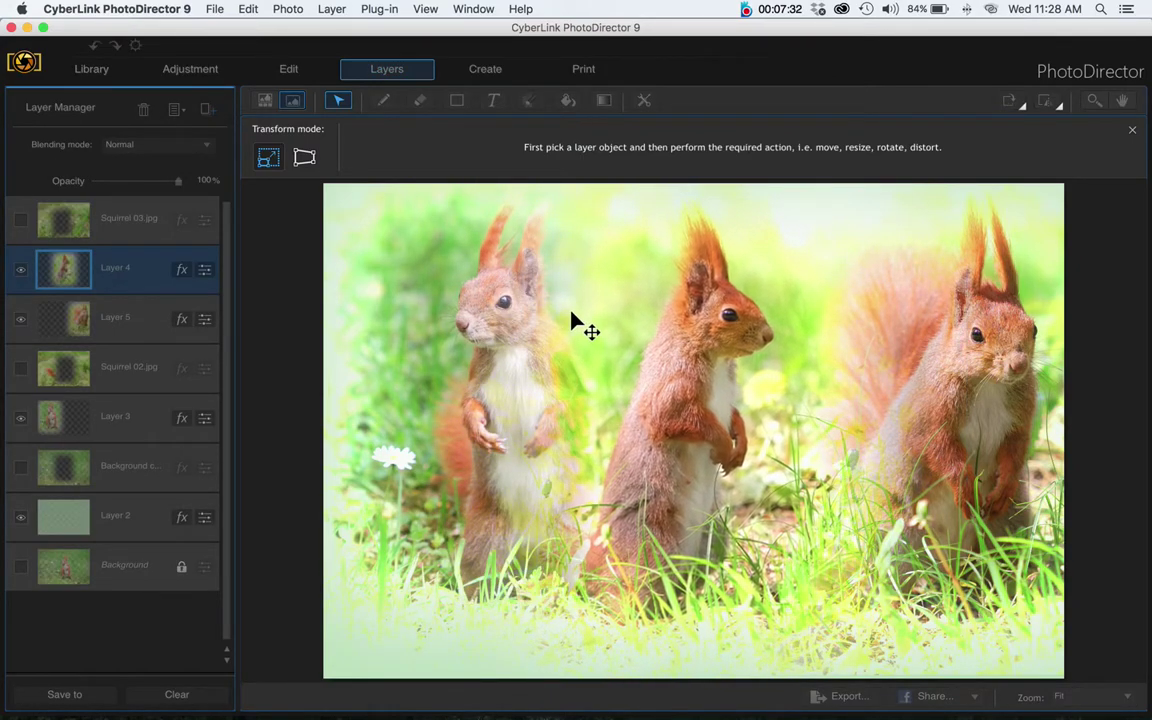
{"action": "left_click", "coordinate": [432, 334]}
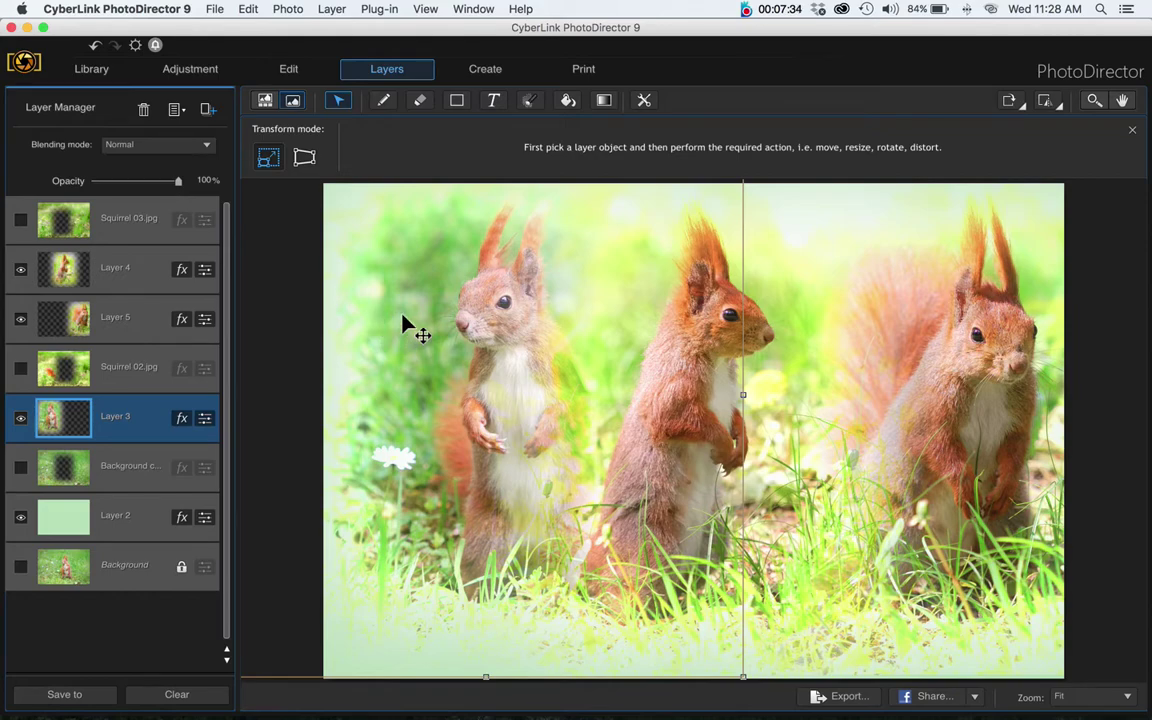
{"action": "left_click_drag", "start_coordinate": [404, 322], "coordinate": [368, 330]}
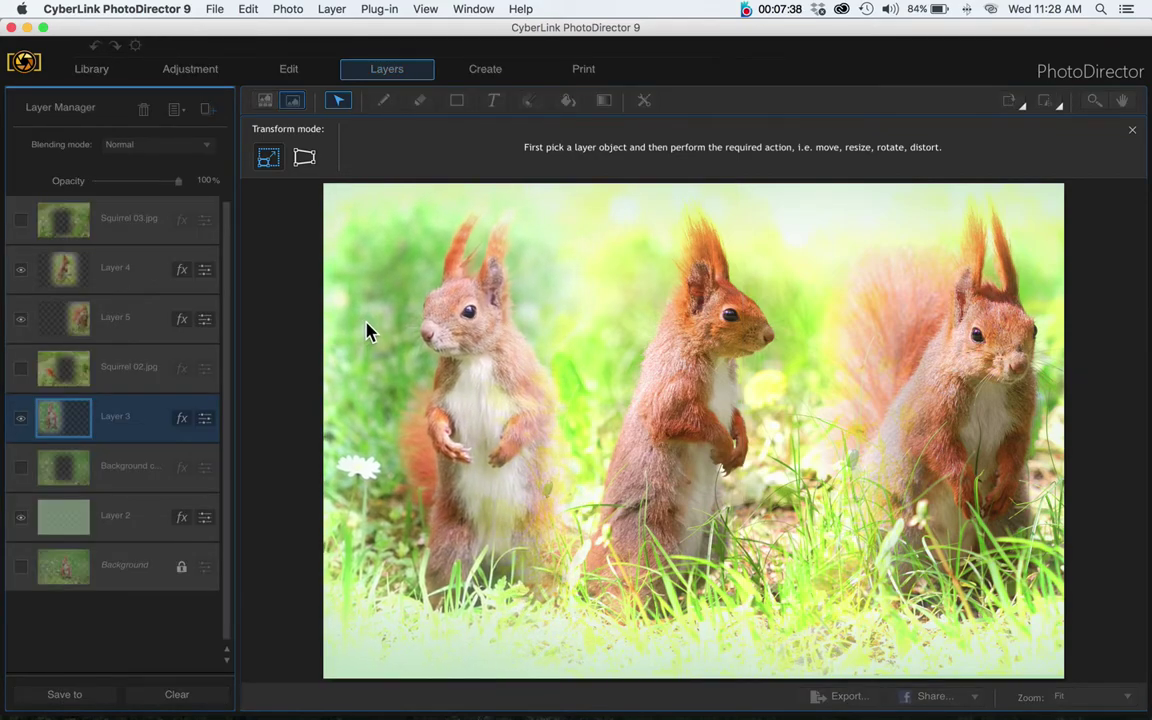
{"action": "left_click", "coordinate": [173, 649]}
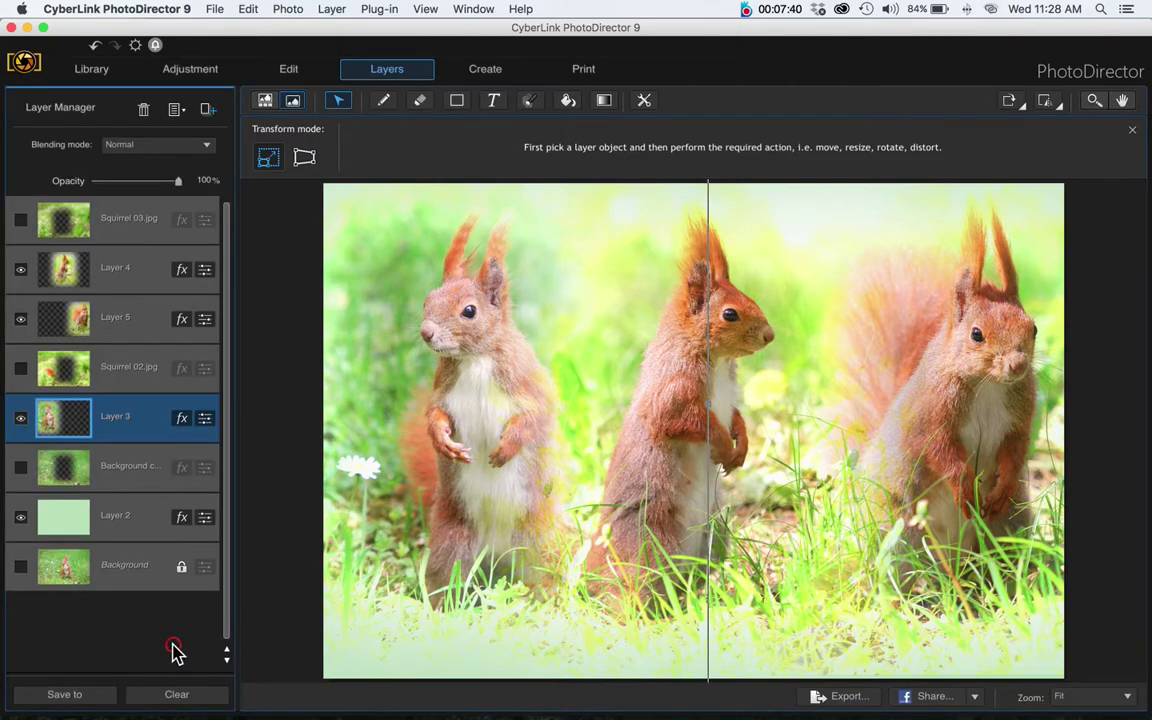
{"action": "left_click", "coordinate": [127, 565]}
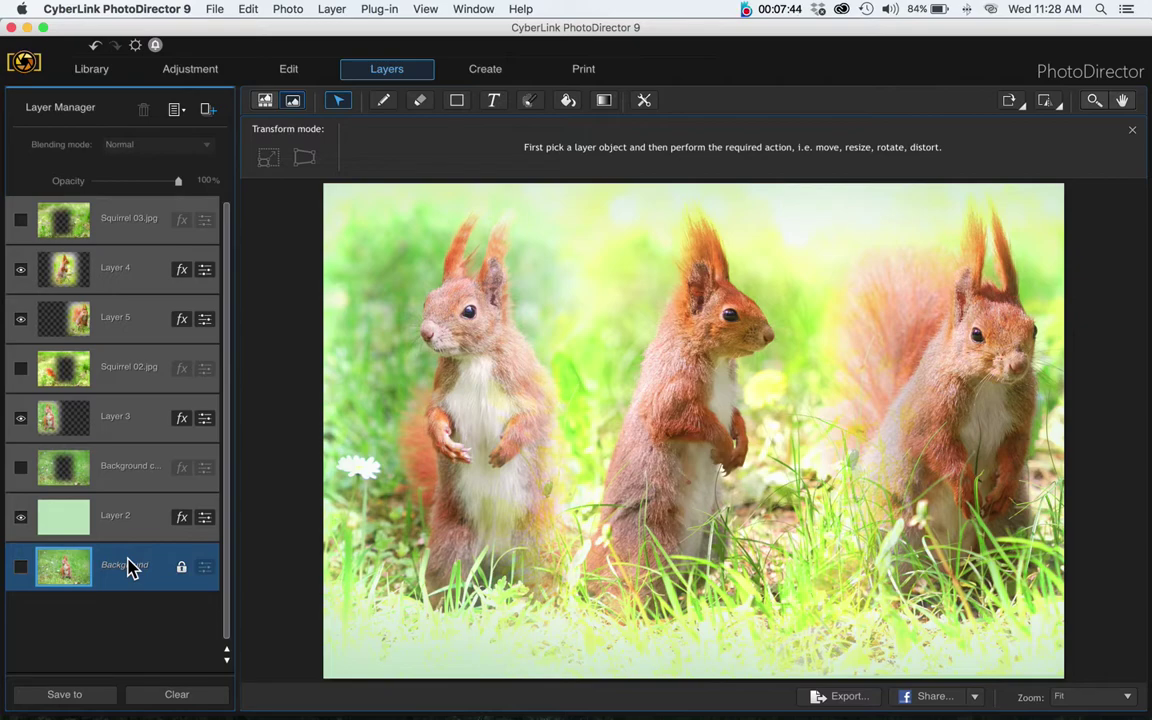
Step: Delete the Squirrel 03.jpg layer from the Layer Manager
{"action": "left_click", "coordinate": [130, 532]}
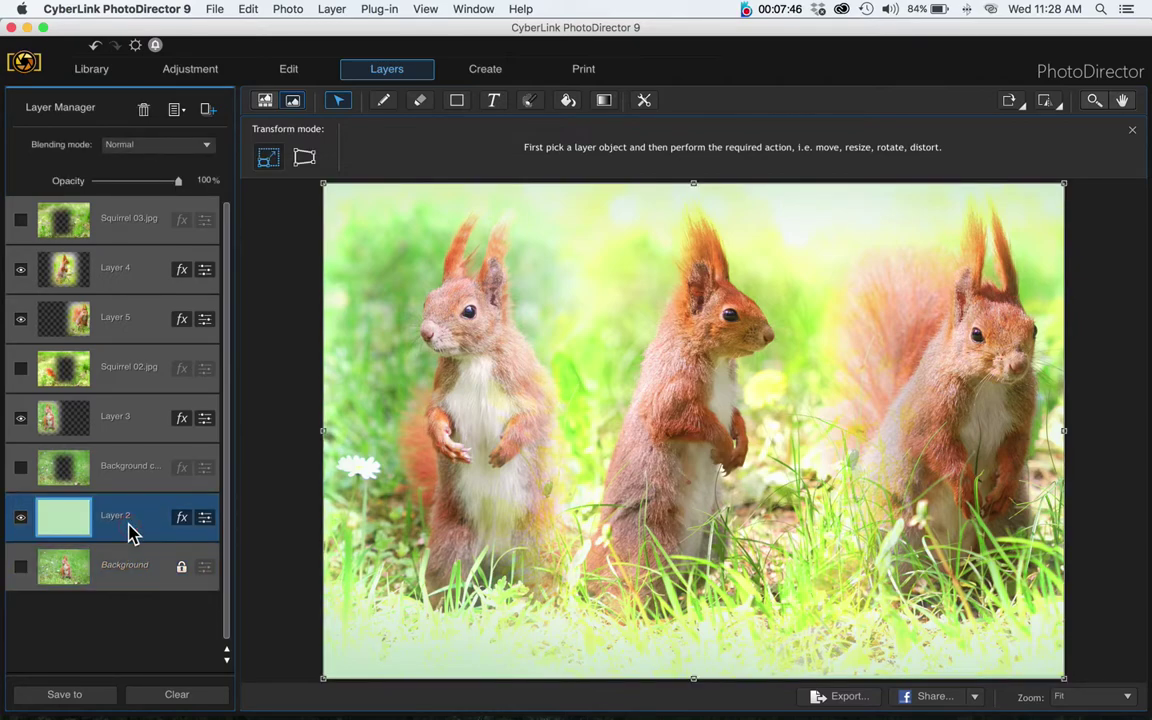
{"action": "left_click", "coordinate": [137, 272], "text": "super"}
{"action": "left_click", "coordinate": [145, 239]}
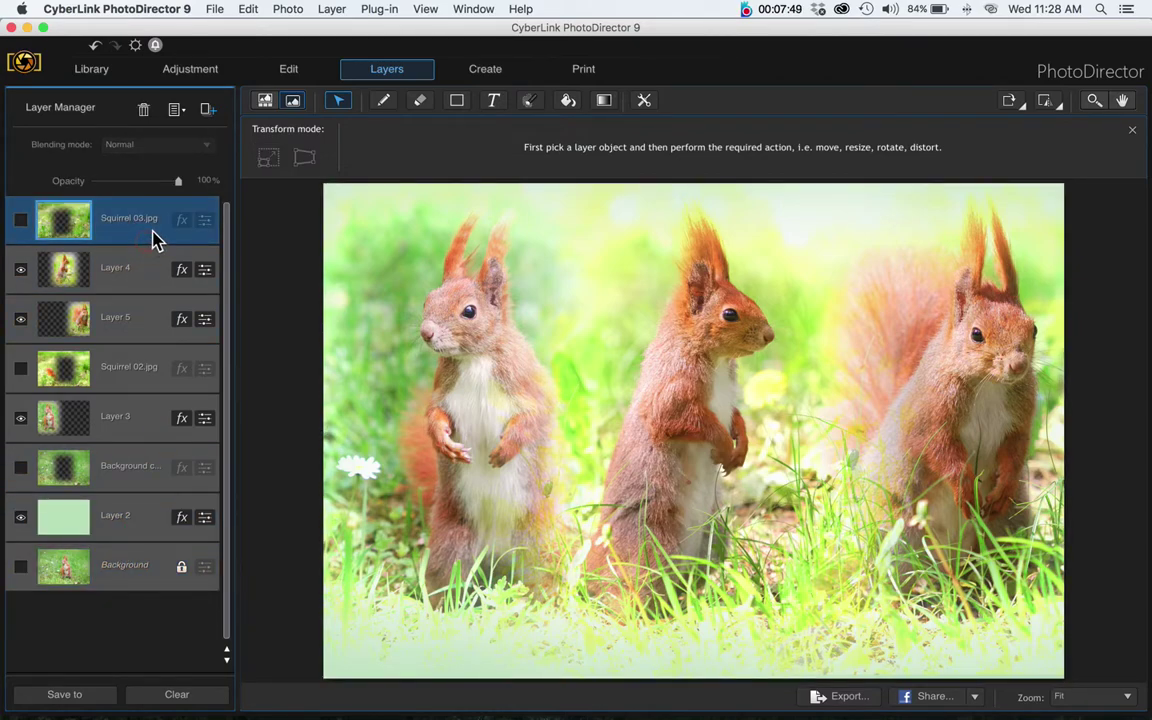
{"action": "right_click", "coordinate": [153, 236]}
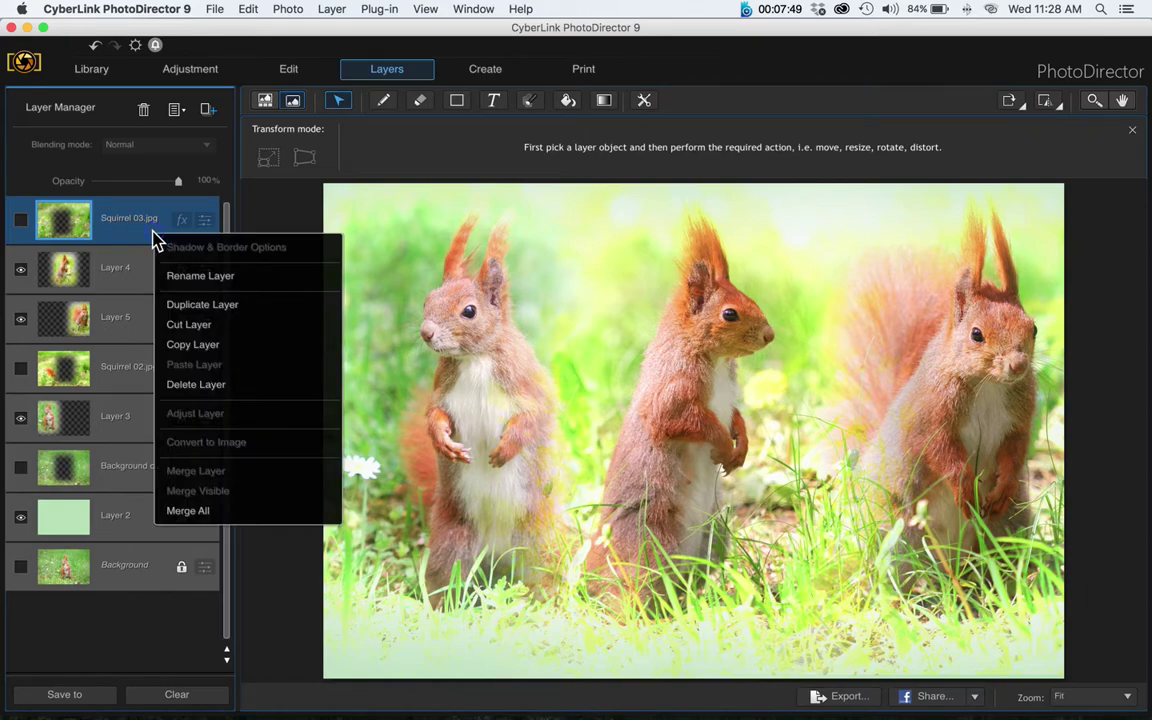
{"action": "left_click", "coordinate": [203, 387]}
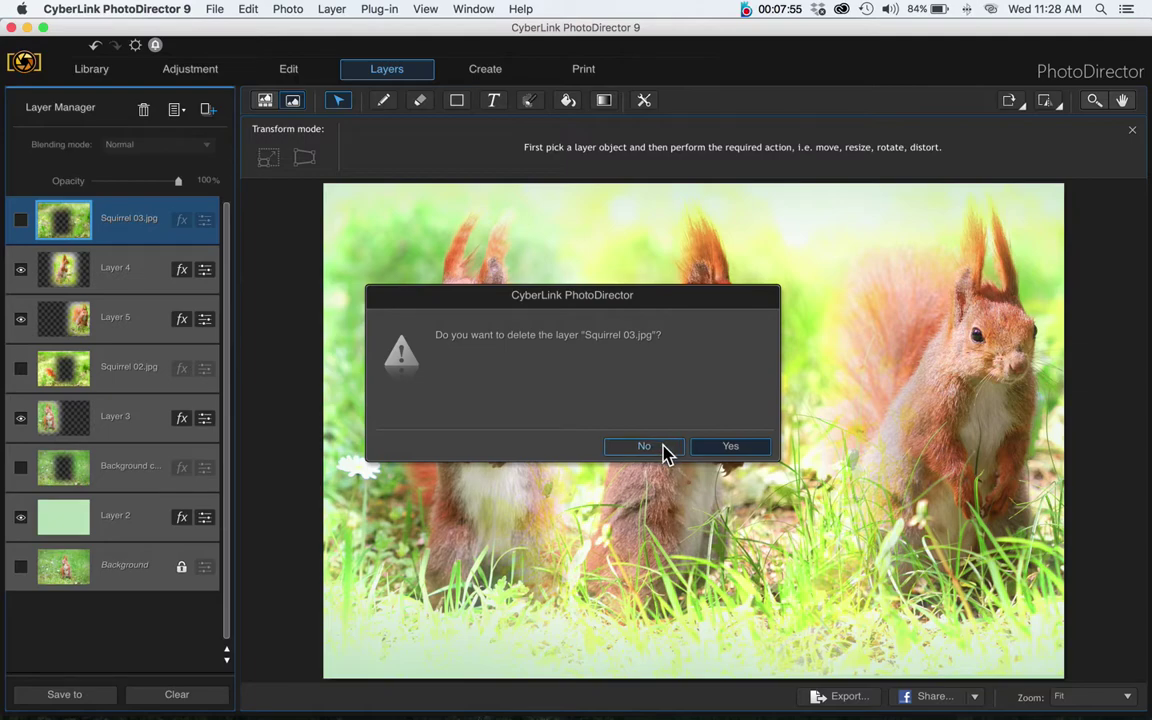
{"action": "left_click", "coordinate": [724, 450]}
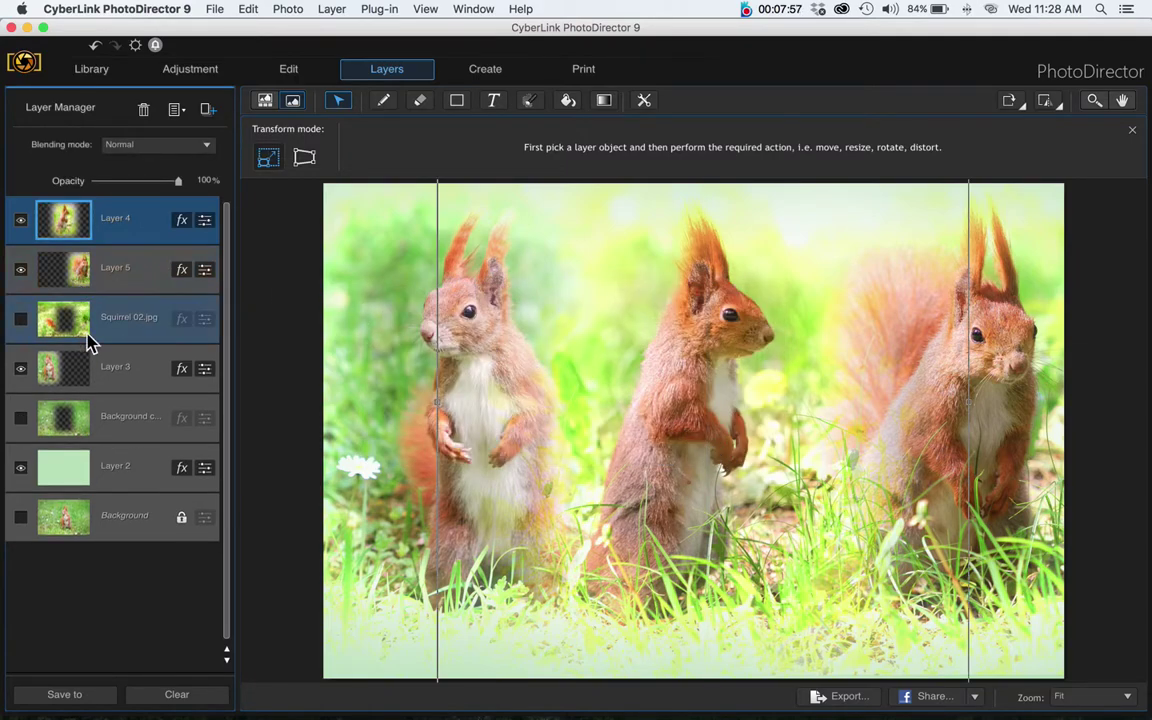
Step: Delete the Squirrel 02.jpg layer
{"action": "left_click", "coordinate": [128, 319]}
{"action": "right_click", "coordinate": [128, 319]}
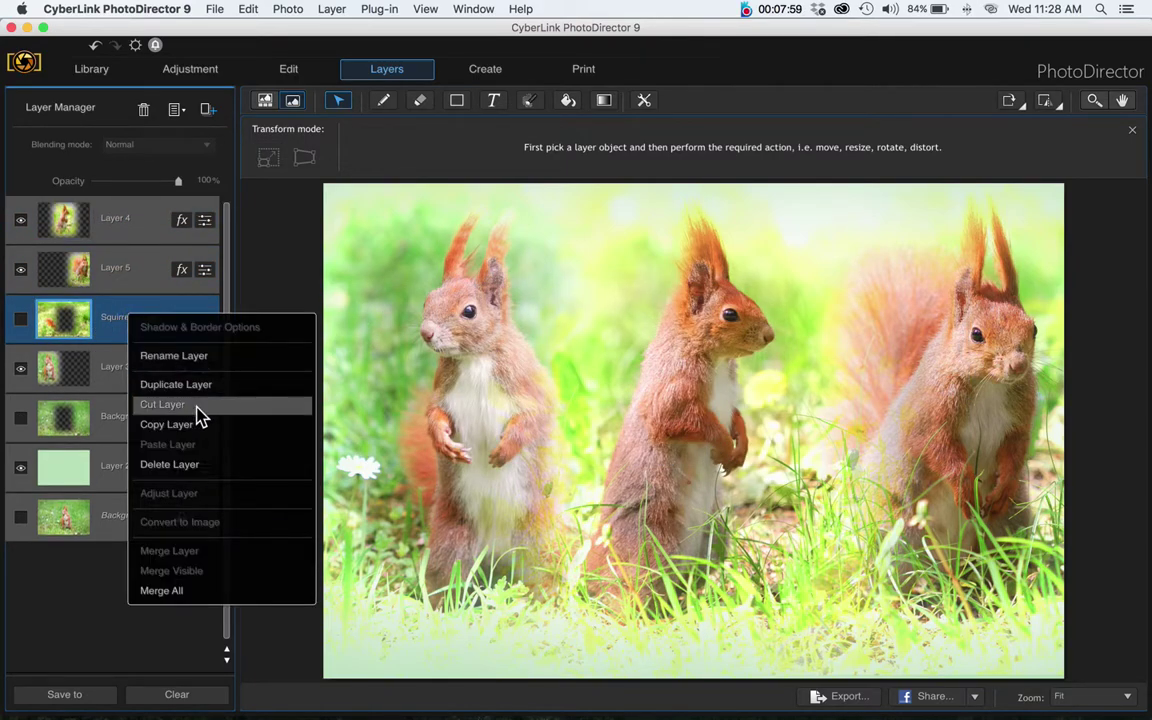
{"action": "left_click", "coordinate": [198, 474]}
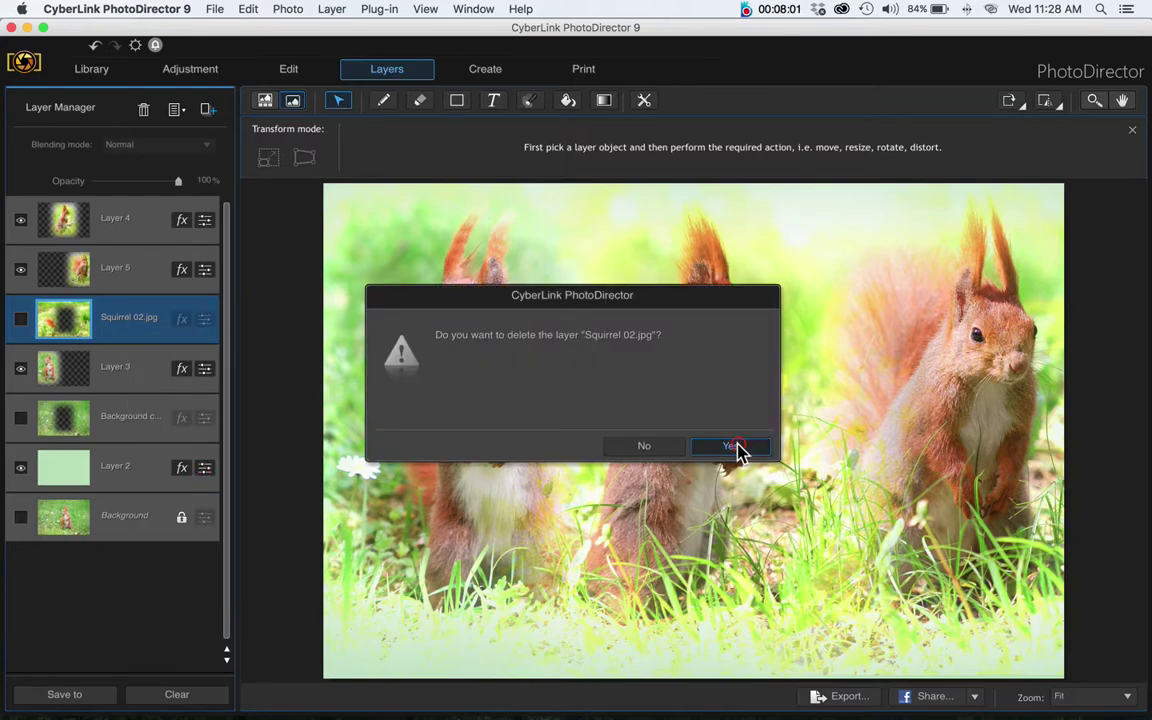
{"action": "left_click", "coordinate": [737, 451]}
Step: Delete the Background copy layer
{"action": "left_click", "coordinate": [112, 369]}
{"action": "right_click", "coordinate": [111, 372]}
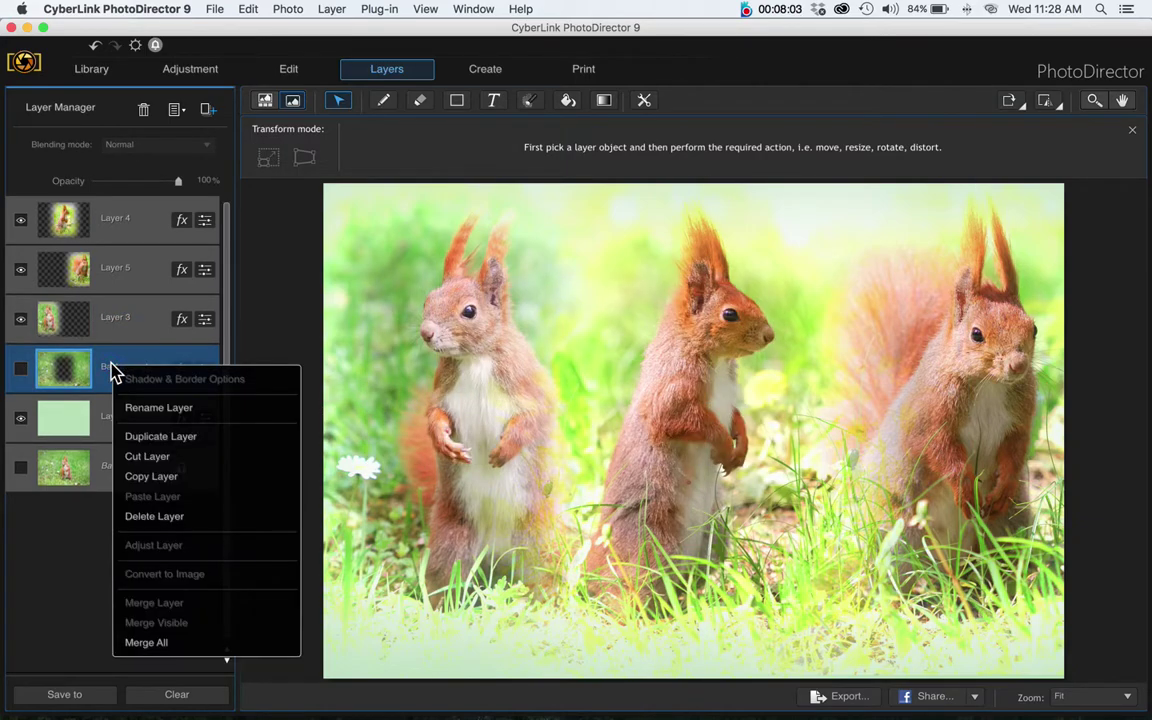
{"action": "left_click", "coordinate": [172, 518]}
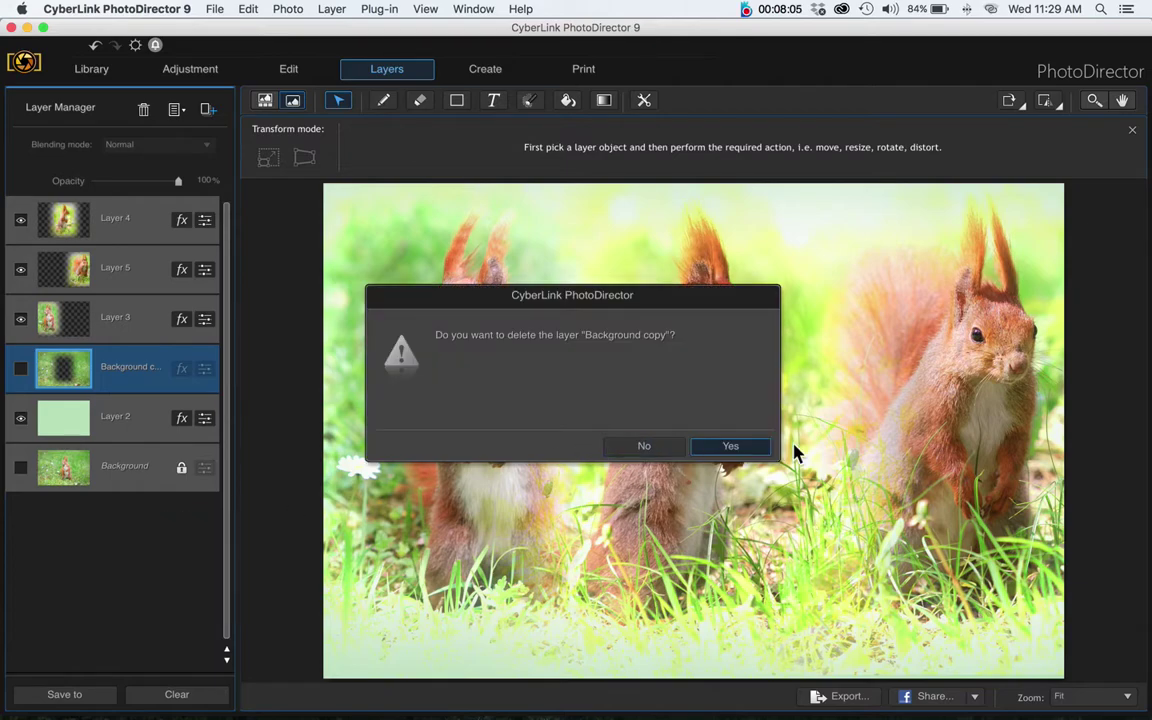
{"action": "left_click", "coordinate": [735, 451]}
{"action": "left_click", "coordinate": [134, 219]}
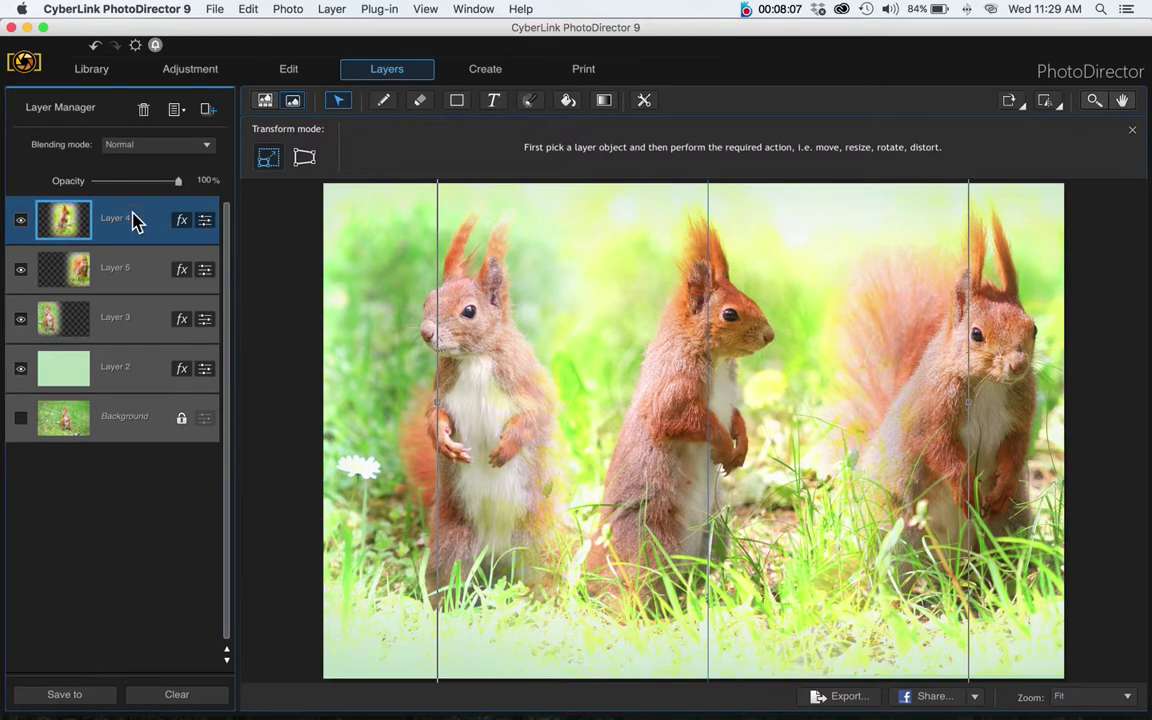
{"action": "left_click", "coordinate": [129, 336], "text": "shift"}
{"action": "left_click", "coordinate": [135, 430]}
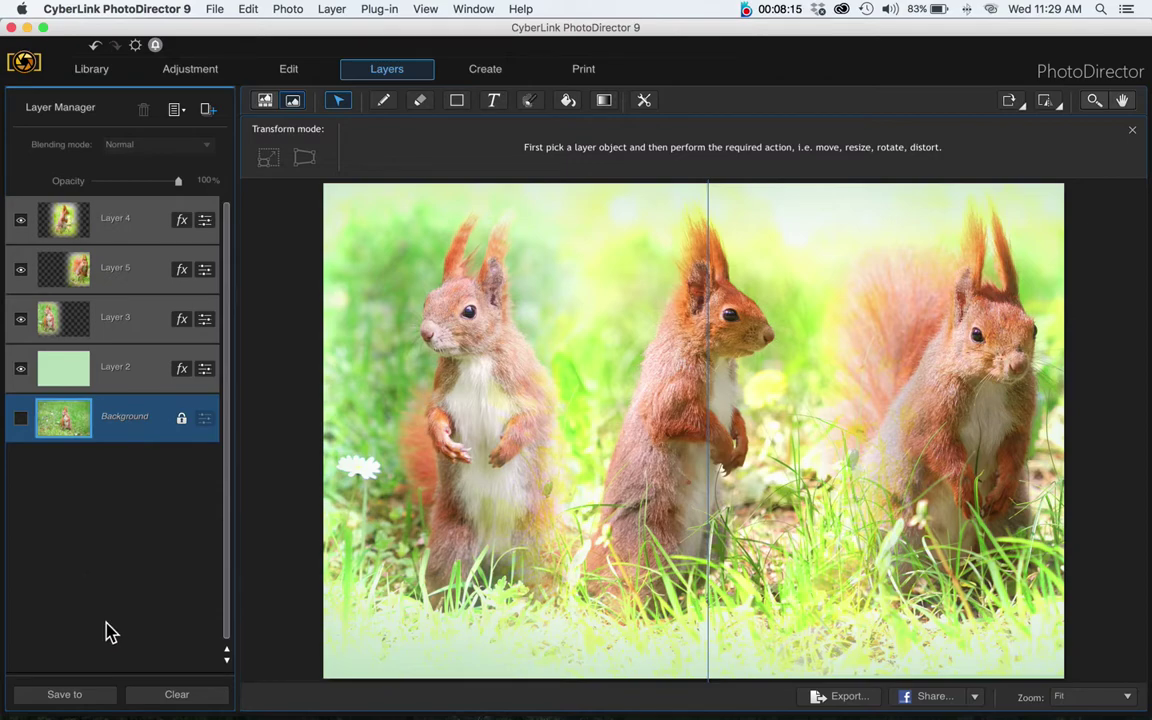
{"action": "left_click", "coordinate": [95, 694]}
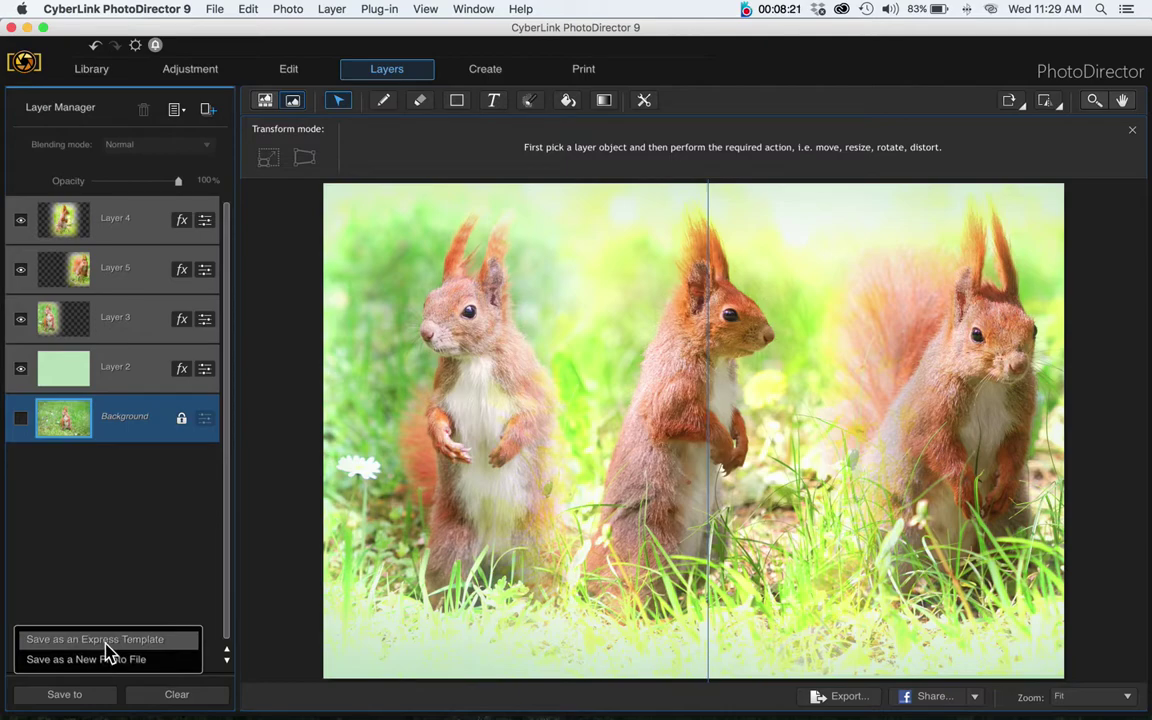
{"action": "left_click", "coordinate": [160, 506]}
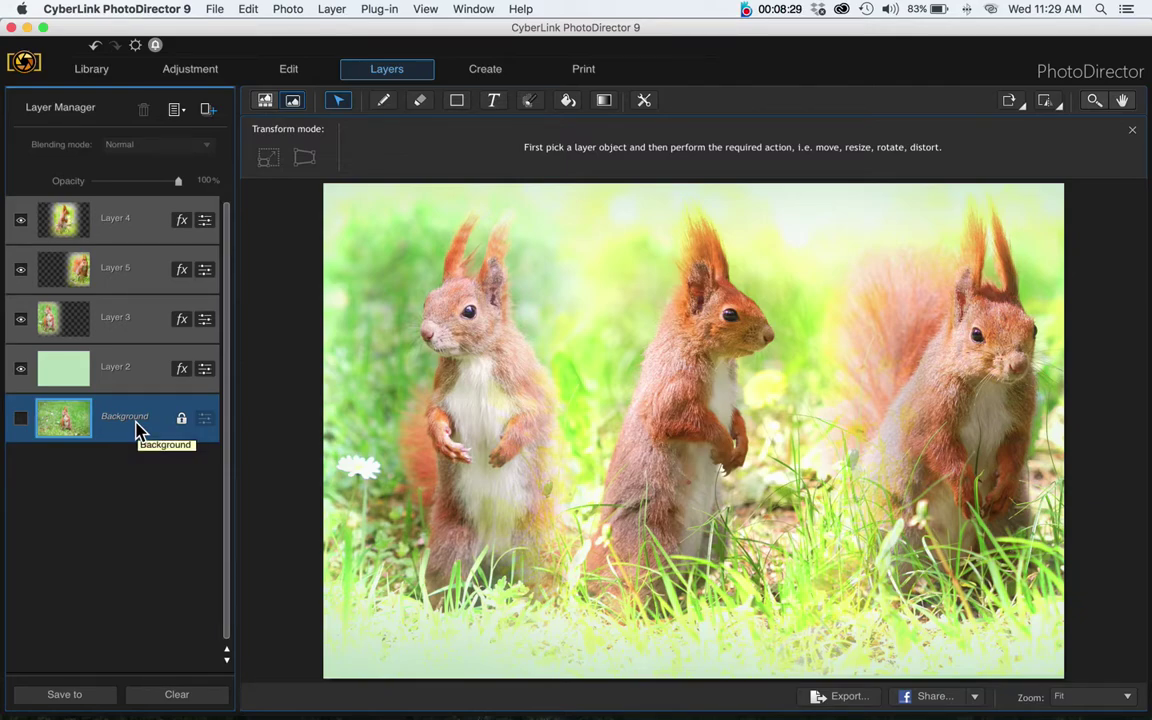
{"action": "left_click", "coordinate": [138, 387]}
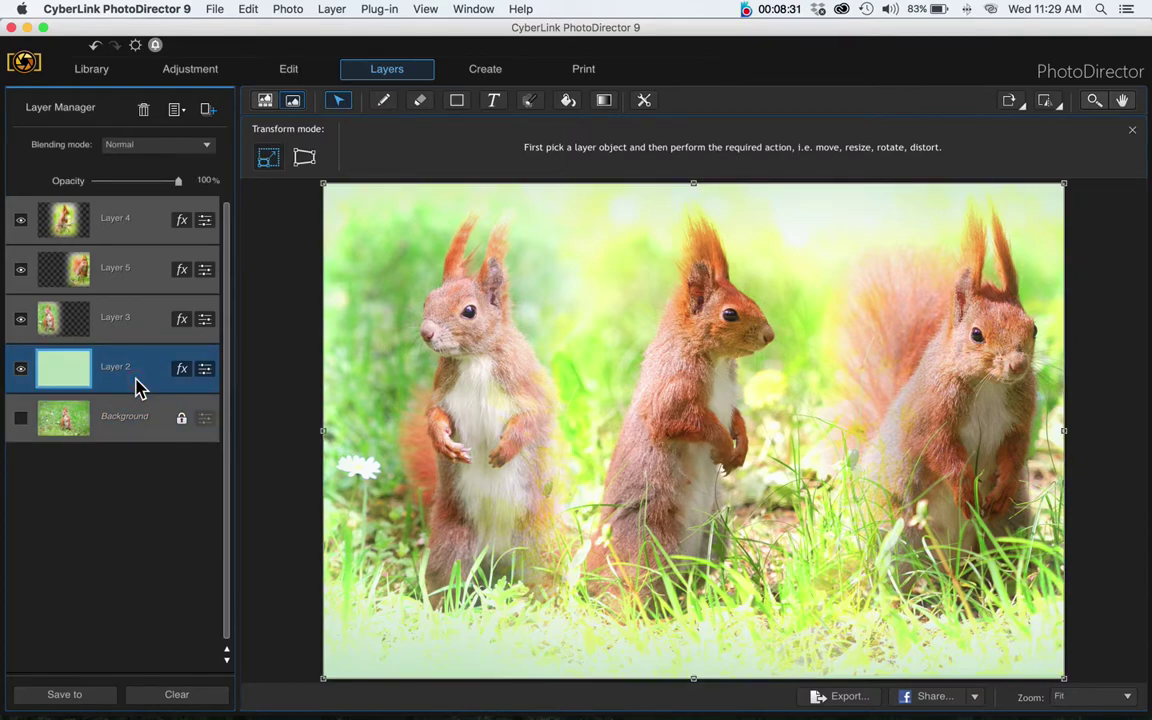